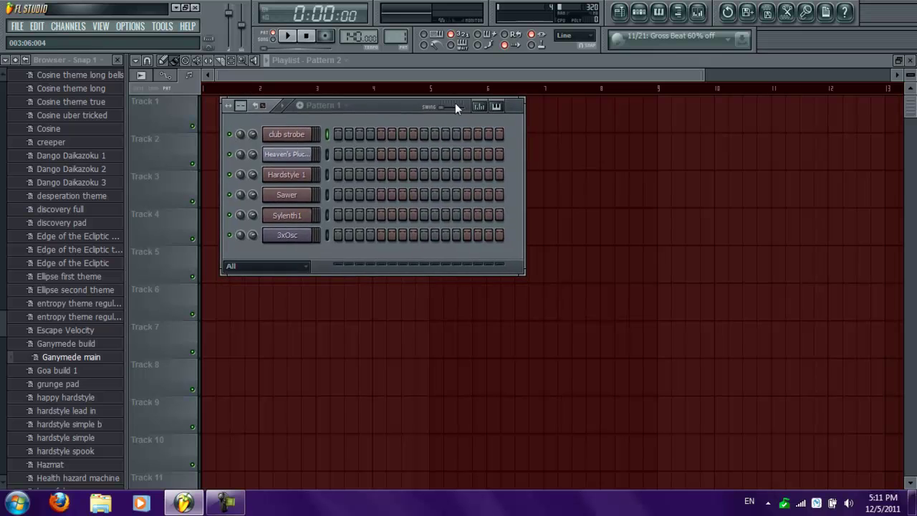
Step: Show and hide the channel rack, playlist and piano roll windows in turn
click(639, 12)
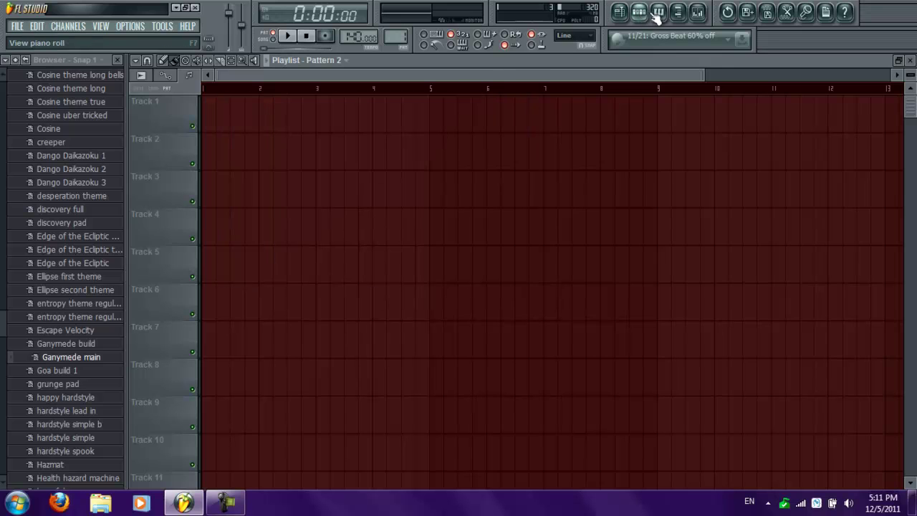
click(620, 13)
click(620, 13)
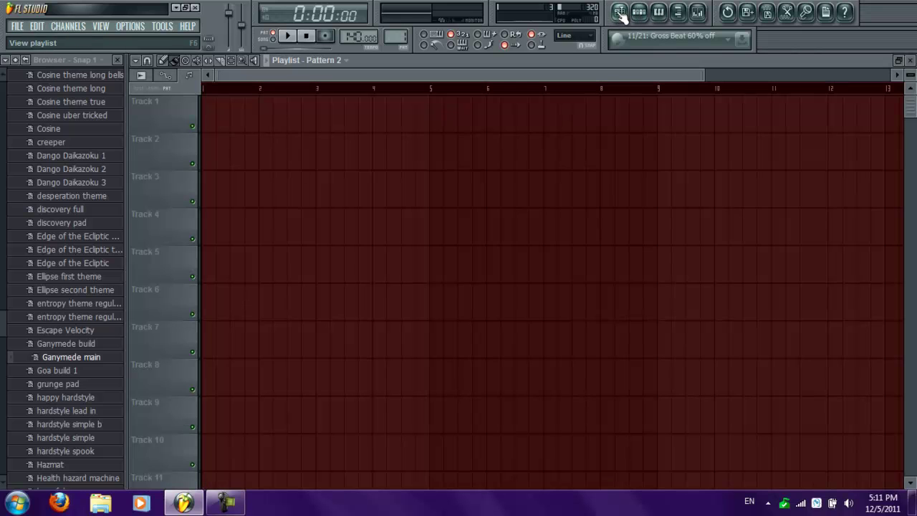
click(657, 13)
click(658, 13)
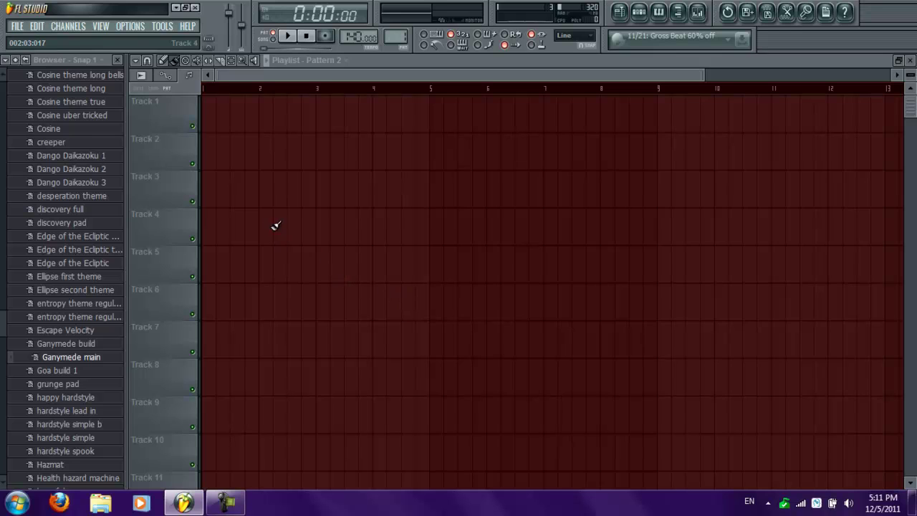
click(639, 12)
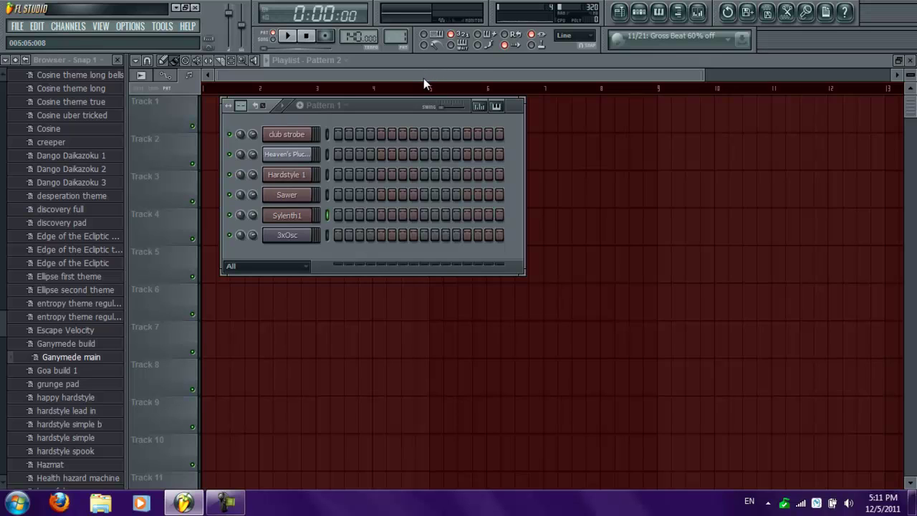
key(F6)
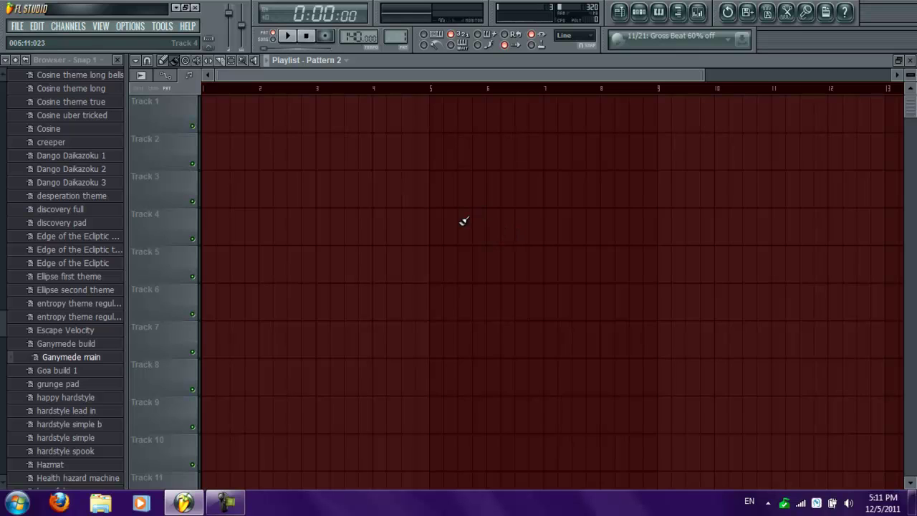
Step: Review the main snap choices, keeping Line, and look over the playlist's own snap and view options
click(593, 38)
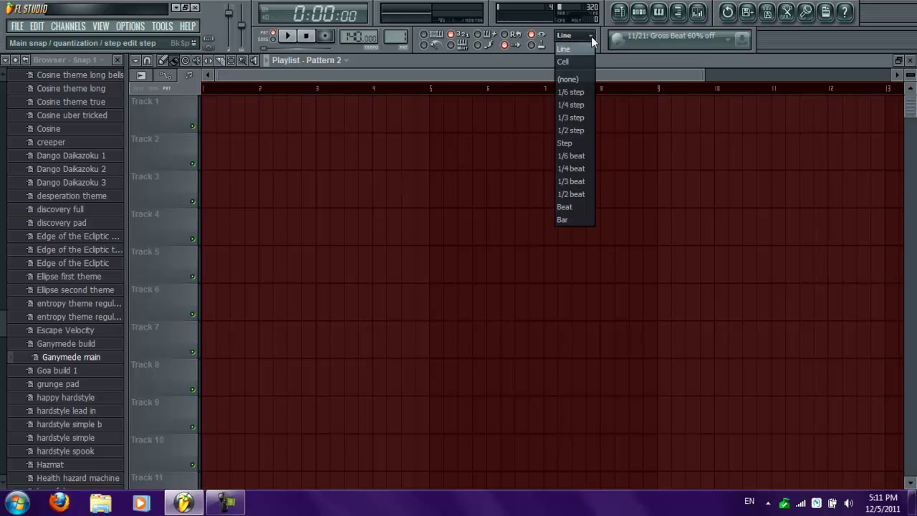
click(564, 49)
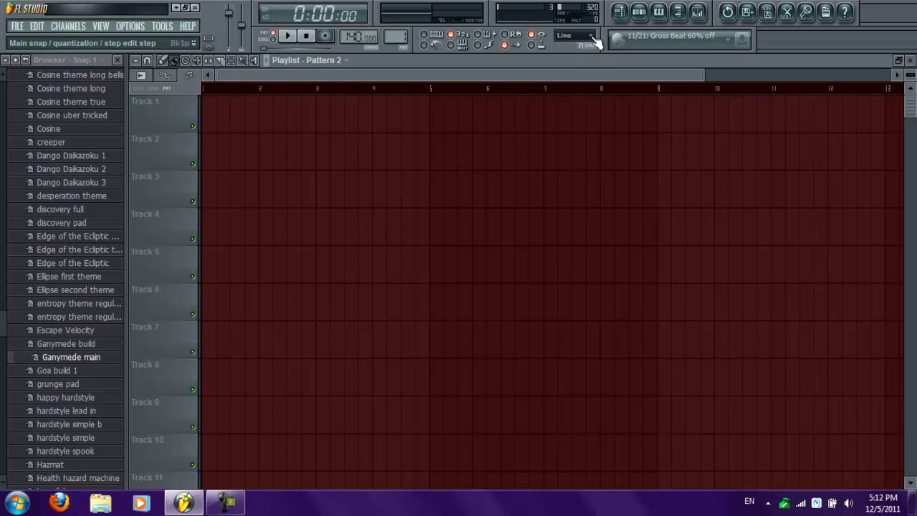
click(138, 62)
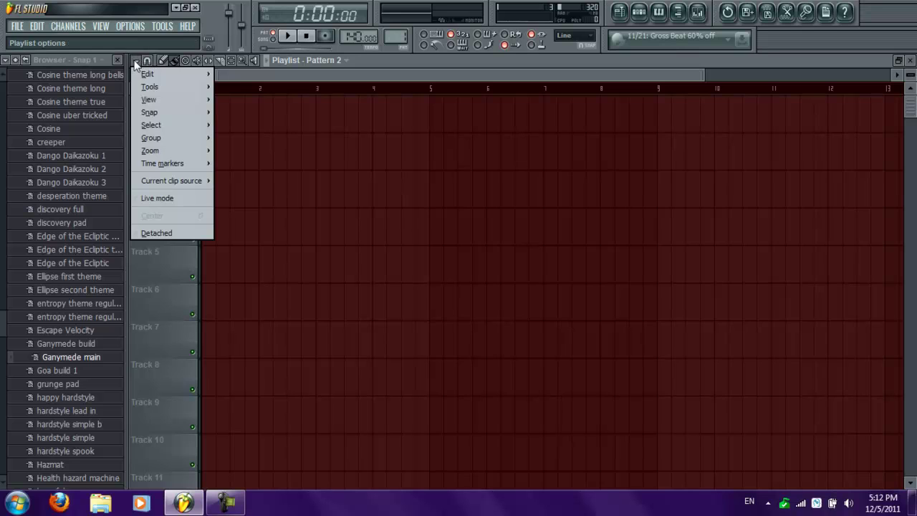
mouse_move(160, 115)
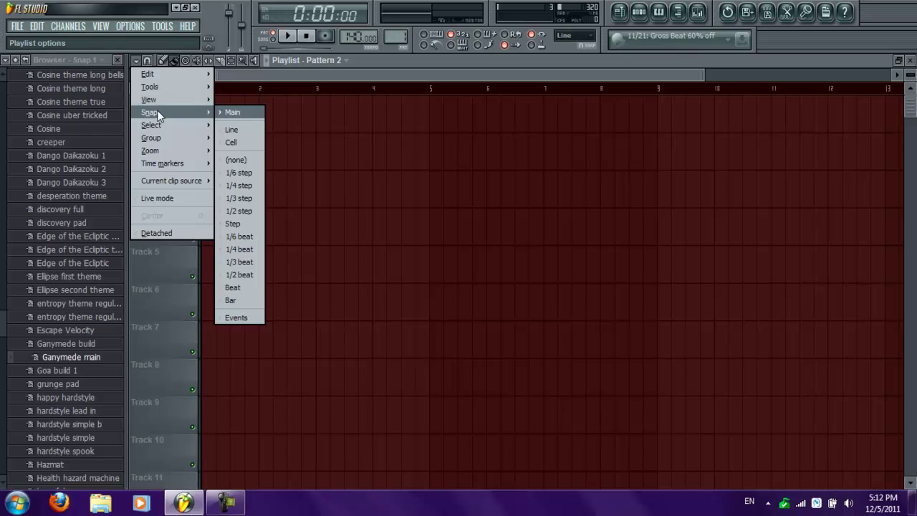
mouse_move(159, 97)
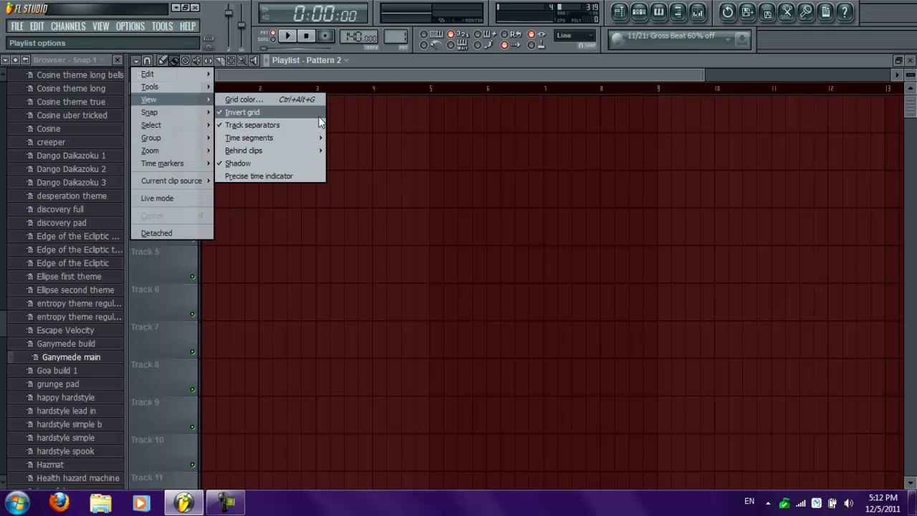
click(437, 225)
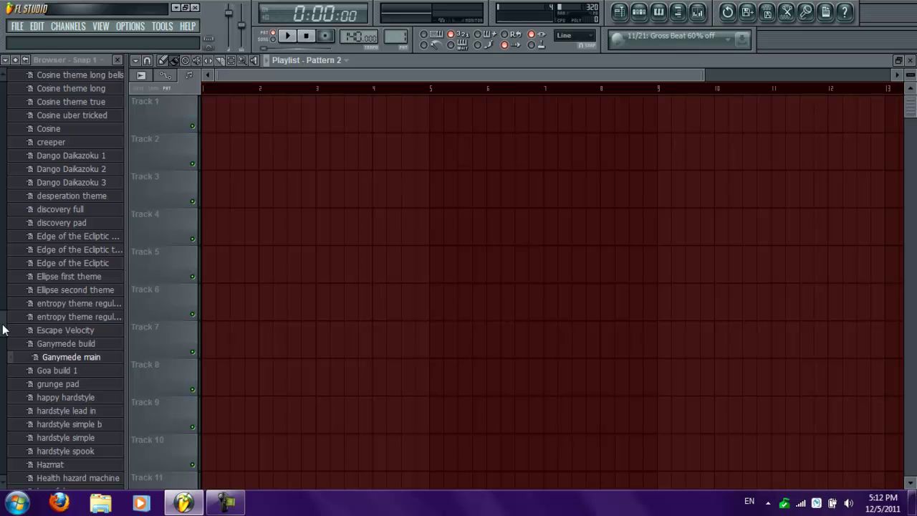
Step: Load the discovery project from the browser's FLP folder without saving the changes to untitled.flp
drag(2, 330, 0, 269)
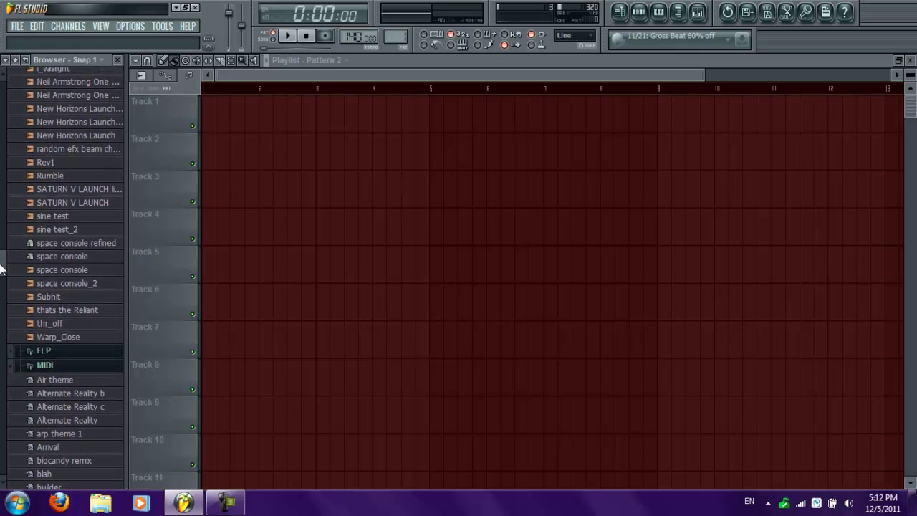
click(12, 368)
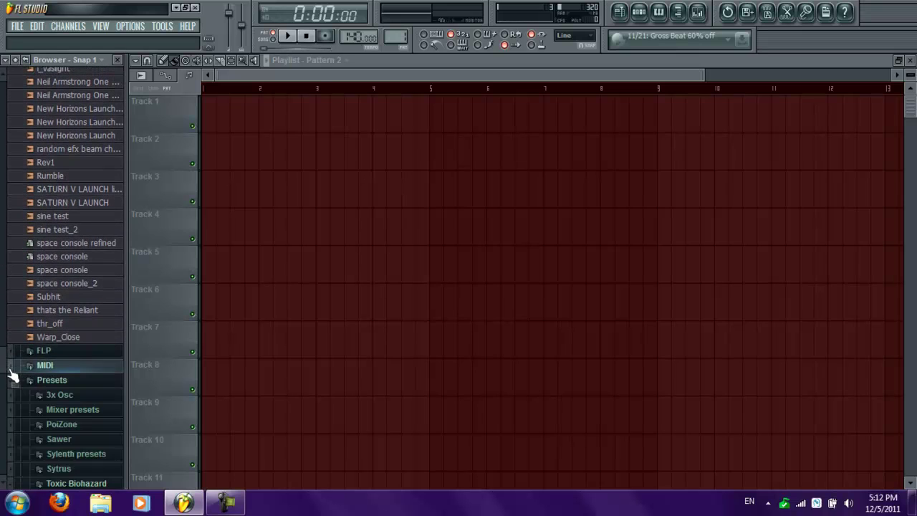
click(13, 351)
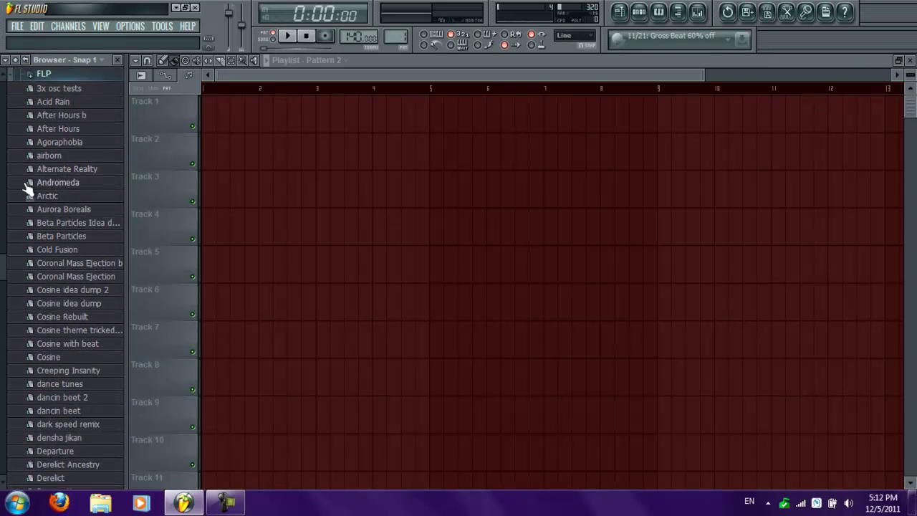
scroll(82, 268, down, 5)
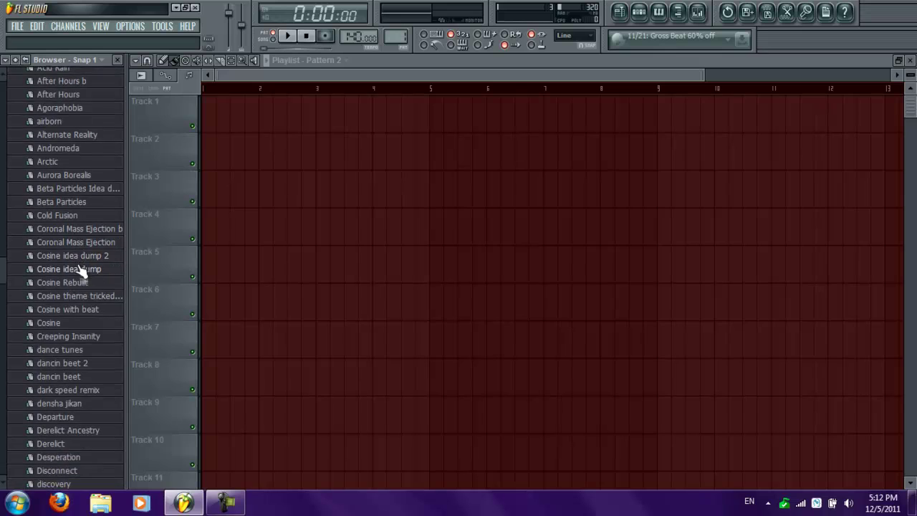
scroll(82, 271, down, 3)
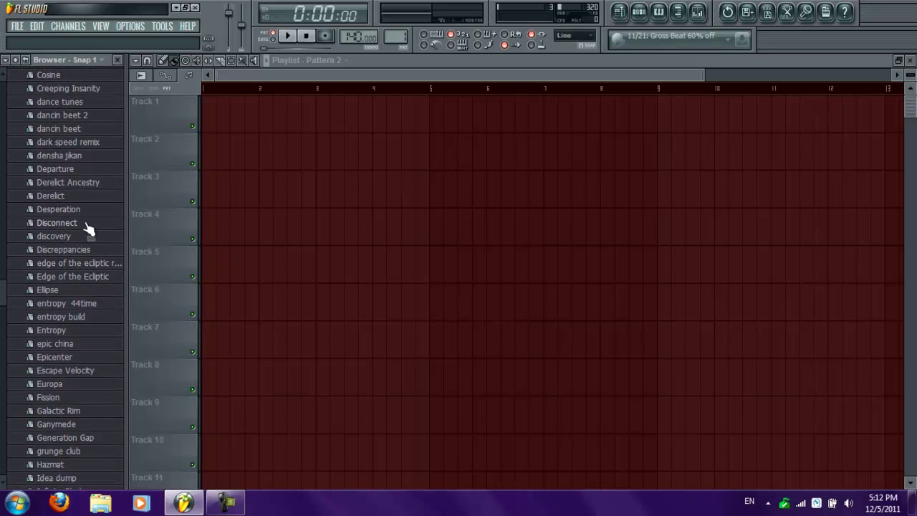
click(52, 239)
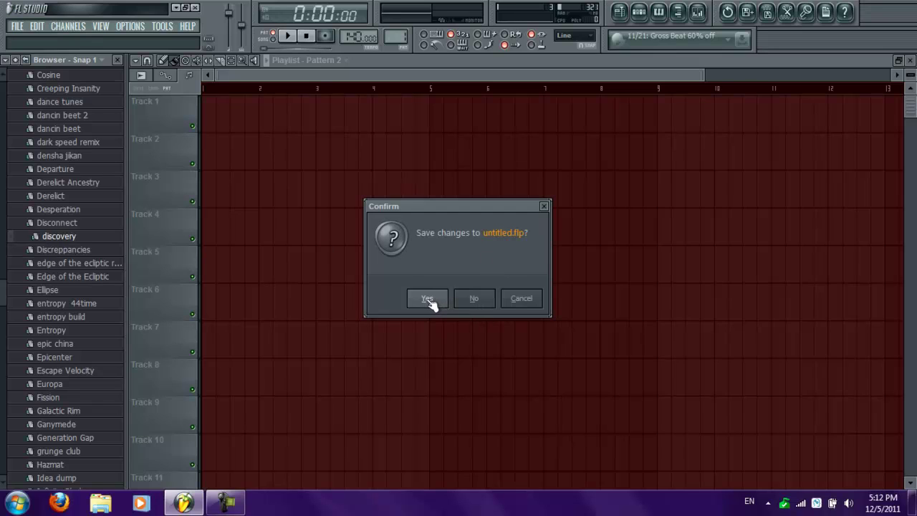
click(473, 299)
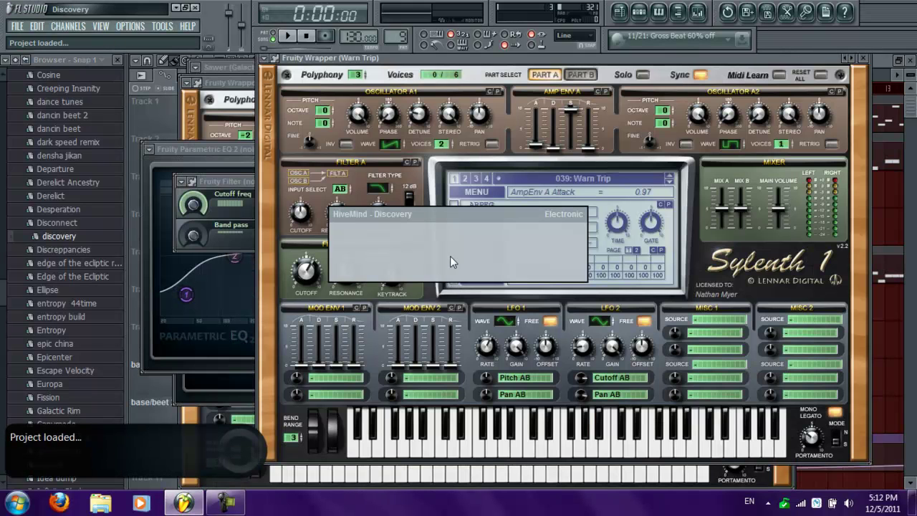
Step: Bring up the playlist and examine the full song arrangement across all tracks
click(620, 12)
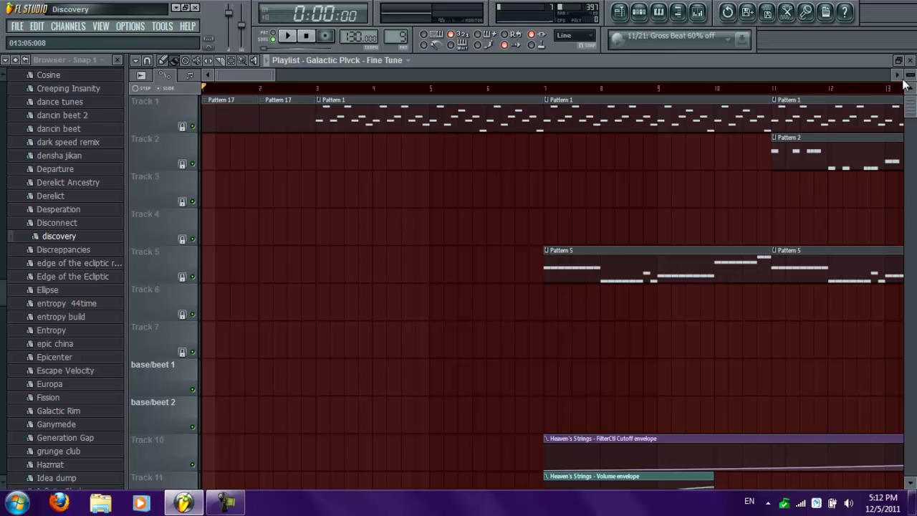
drag(909, 74, 910, 75)
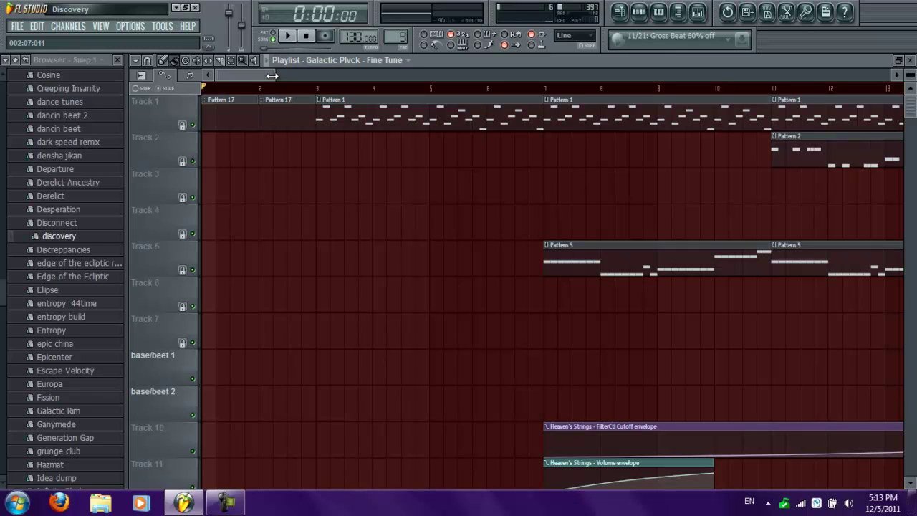
drag(272, 76, 839, 112)
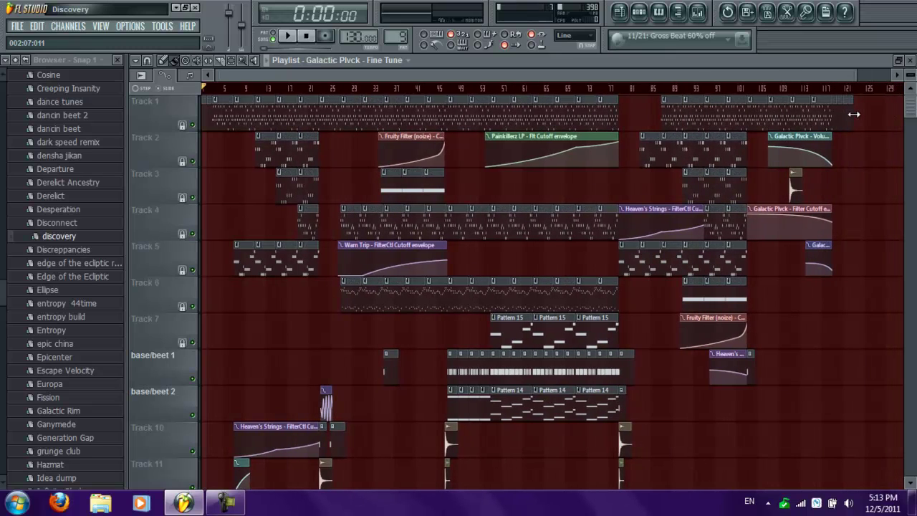
scroll(538, 212, down, 6)
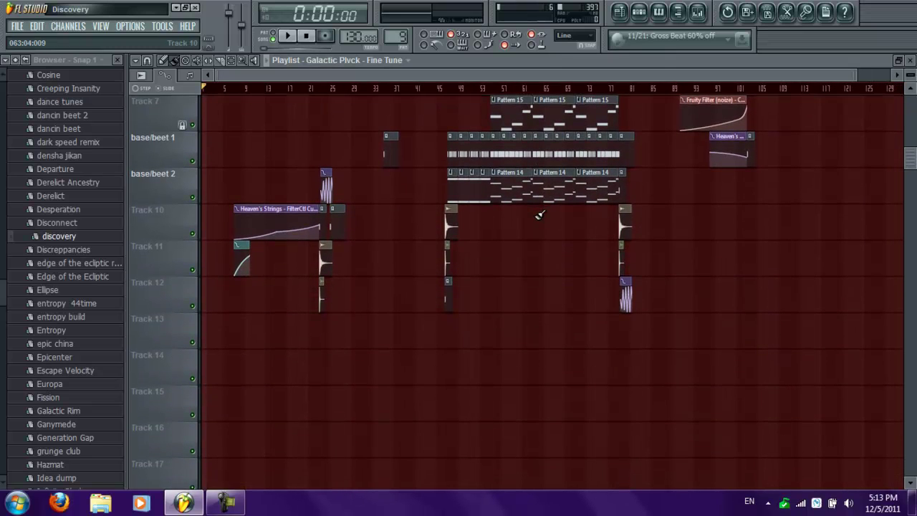
scroll(541, 219, up, 6)
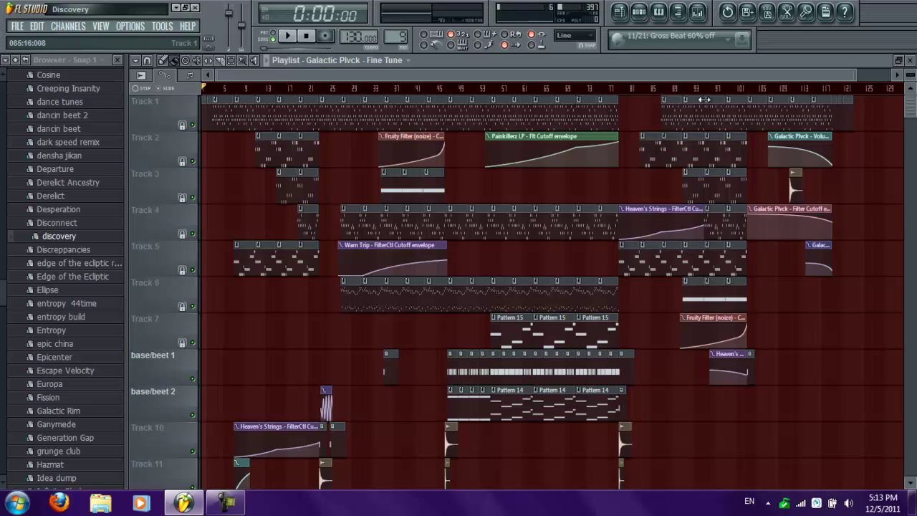
drag(854, 76, 539, 79)
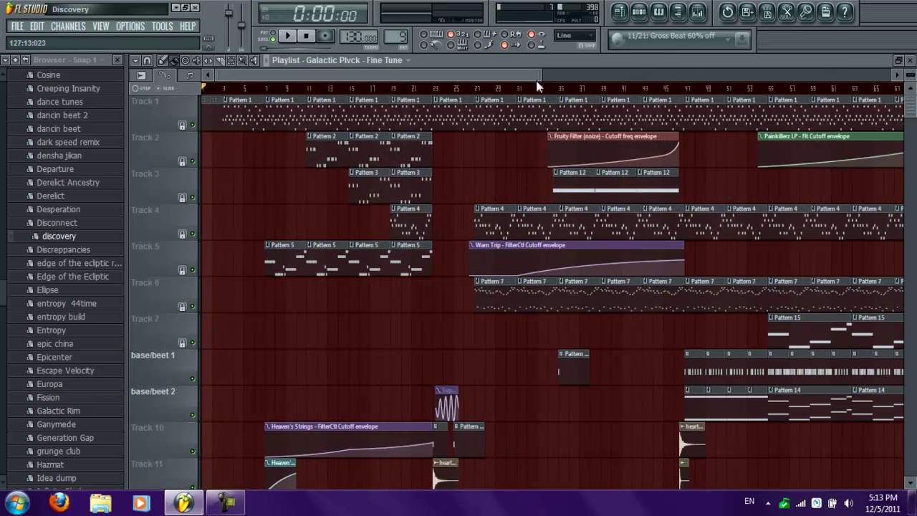
Step: Inspect the first Pattern 1 clip on Track 1 in the piano roll from bar 1, and return to the playlist
double_click(242, 119)
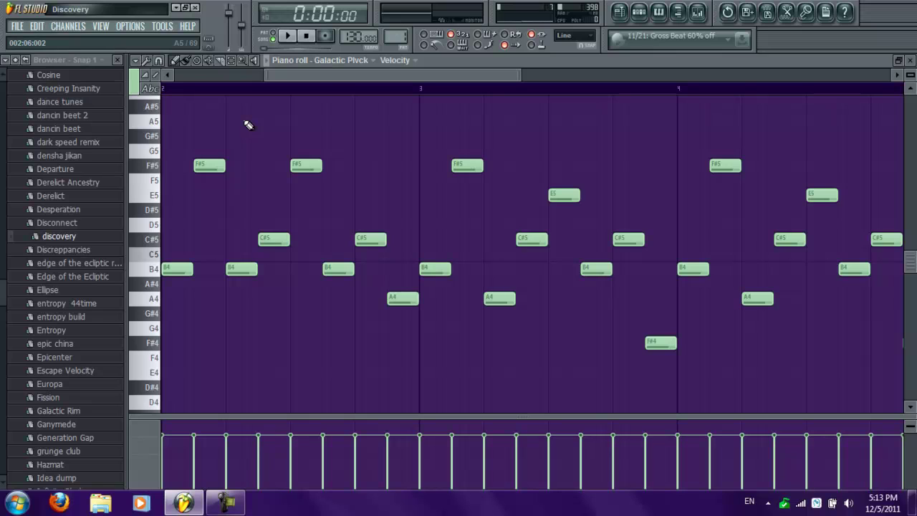
drag(316, 74, 215, 77)
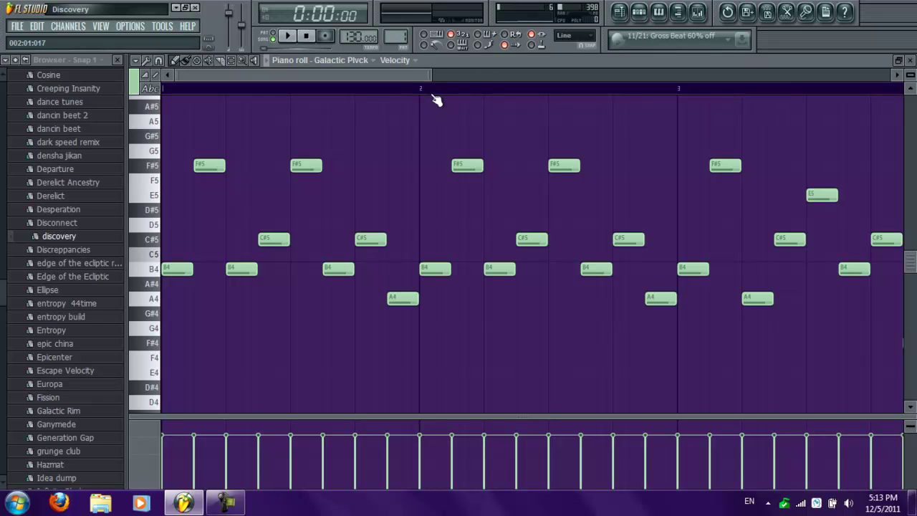
click(621, 13)
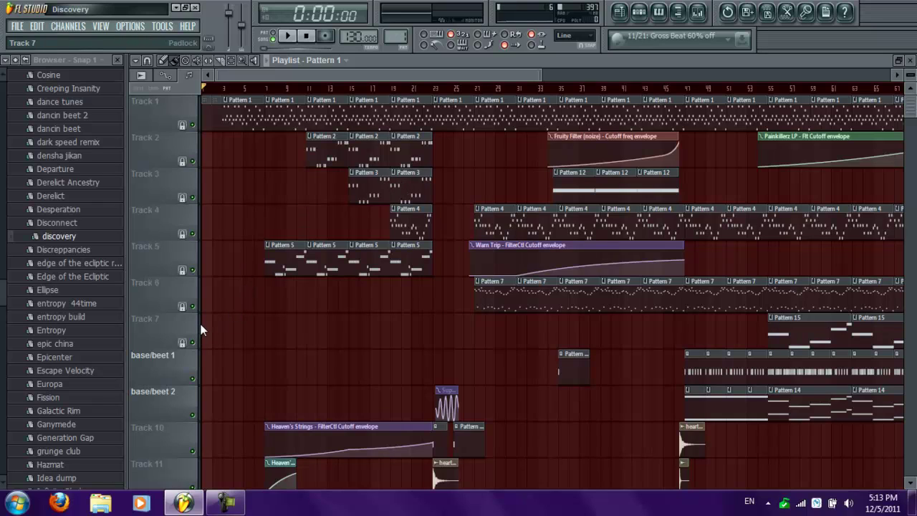
Step: Paint two Pattern 15 clips at the start of Track 7 and trial clips on base/beet 1, deleting them all again
drag(207, 326, 379, 331)
right_click(407, 327)
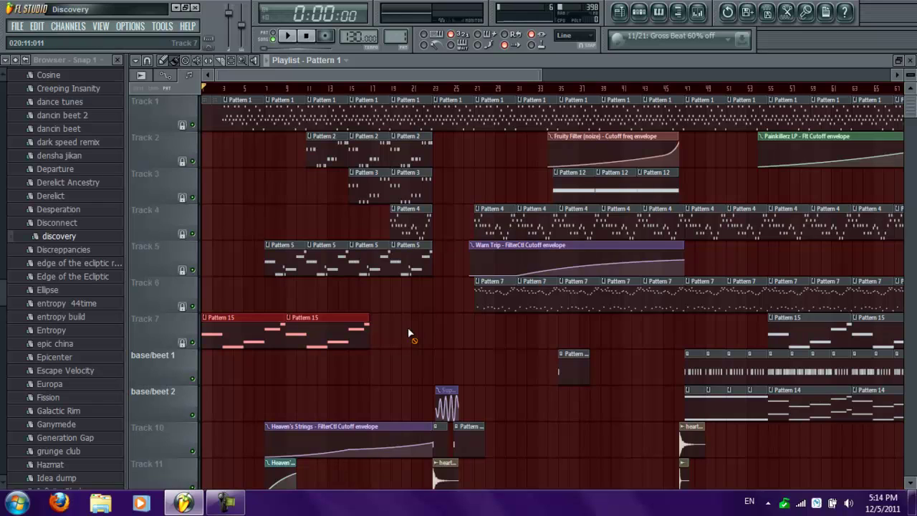
right_click(326, 328)
right_click(240, 328)
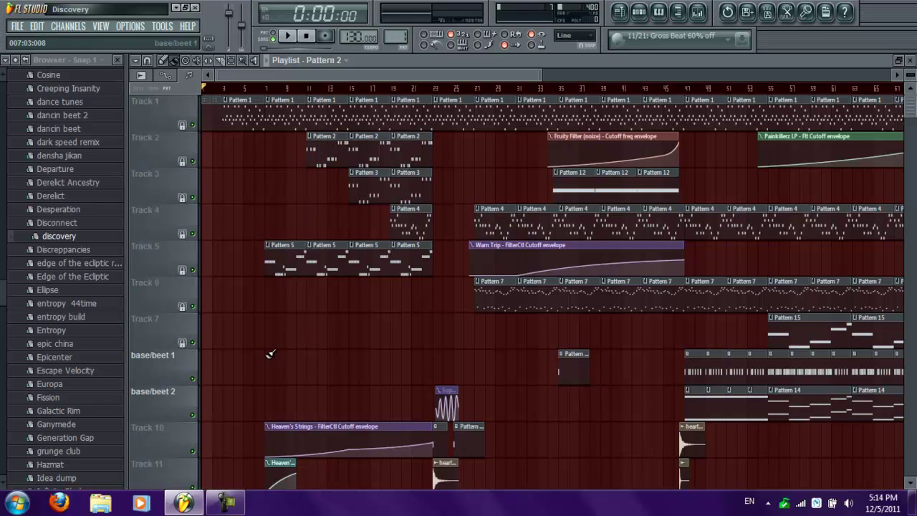
drag(269, 354, 373, 347)
right_click(371, 365)
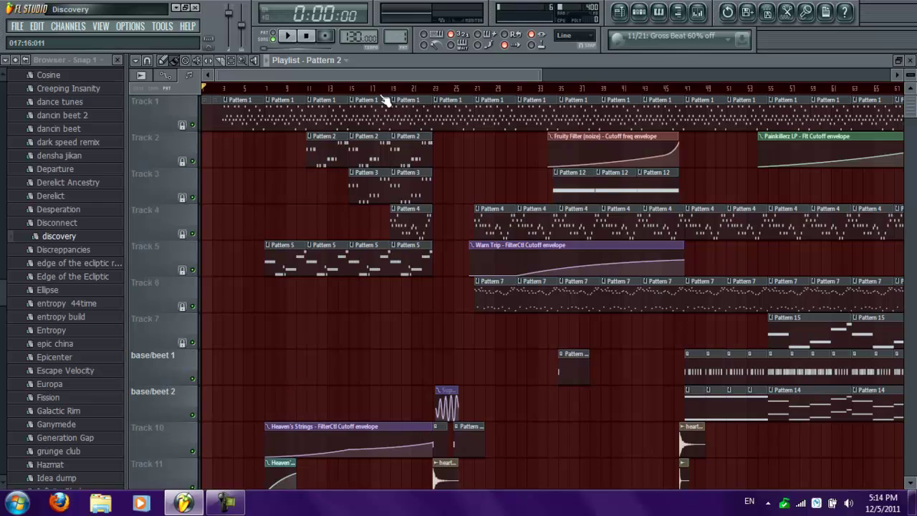
Step: Select Pattern 4, paint two clips from bar 3 on Track 7 and delete them
drag(395, 37, 395, 31)
drag(232, 334, 375, 334)
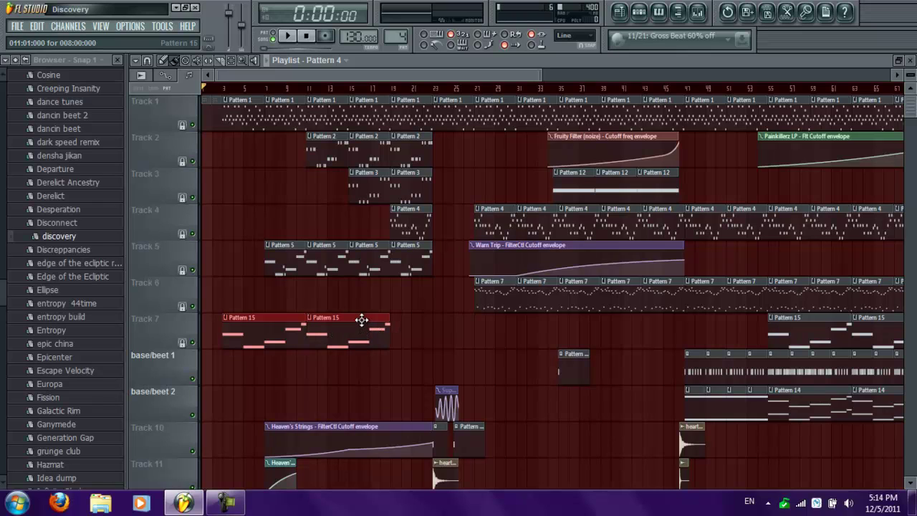
right_click(361, 320)
right_click(229, 324)
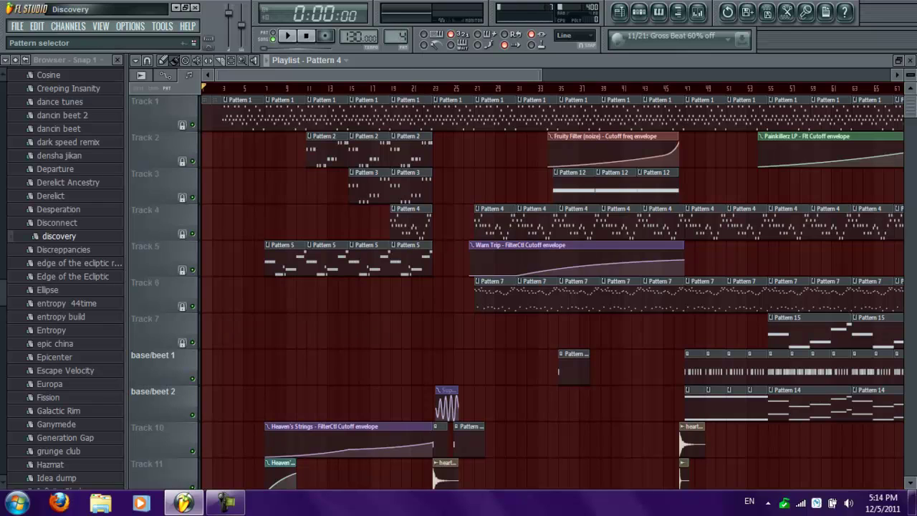
Step: With Pattern 2 selected, paint two clips from bar 9 on Track 7 and delete them
drag(297, 319, 448, 324)
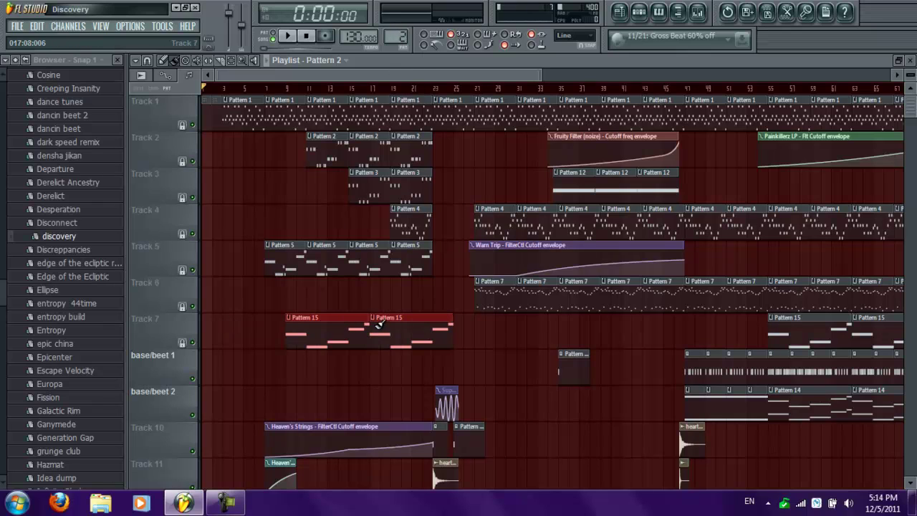
right_click(415, 328)
right_click(318, 333)
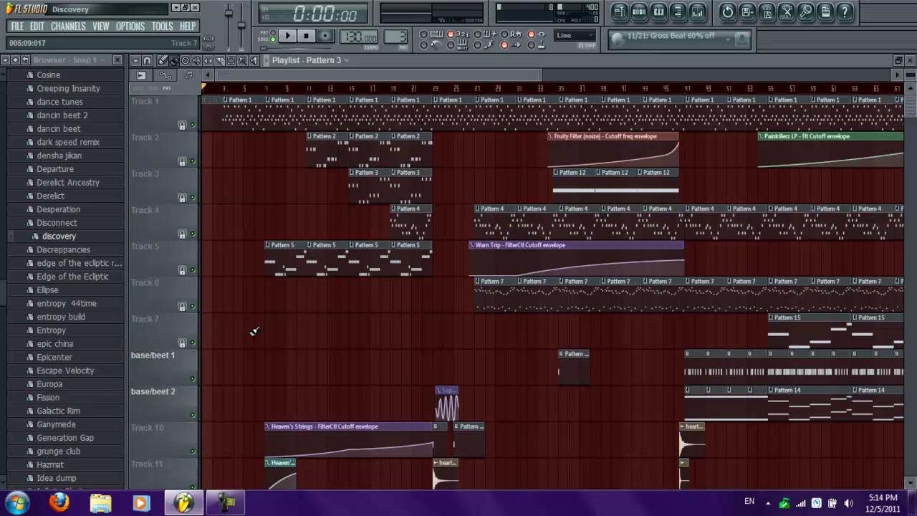
Step: With Pattern 3 selected, paint clips on base/beet 1 and undo the painting
mouse_move(235, 363)
mouse_down()
mouse_move(238, 372)
mouse_move(325, 362)
mouse_up()
key(ctrl+z)
Step: Check Track 1's Lock to content option, and paint a trial Pattern 3 clip near bar 48 on Track 3 and delete it
right_click(174, 117)
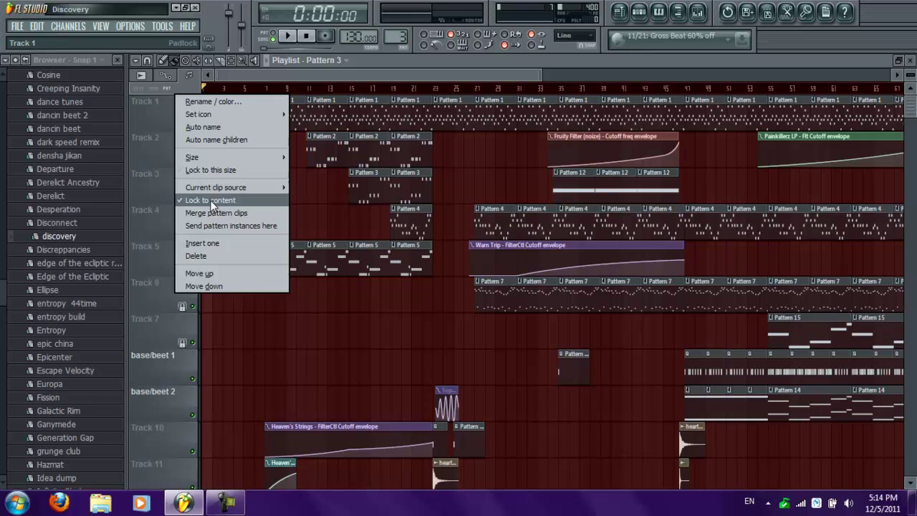
click(348, 320)
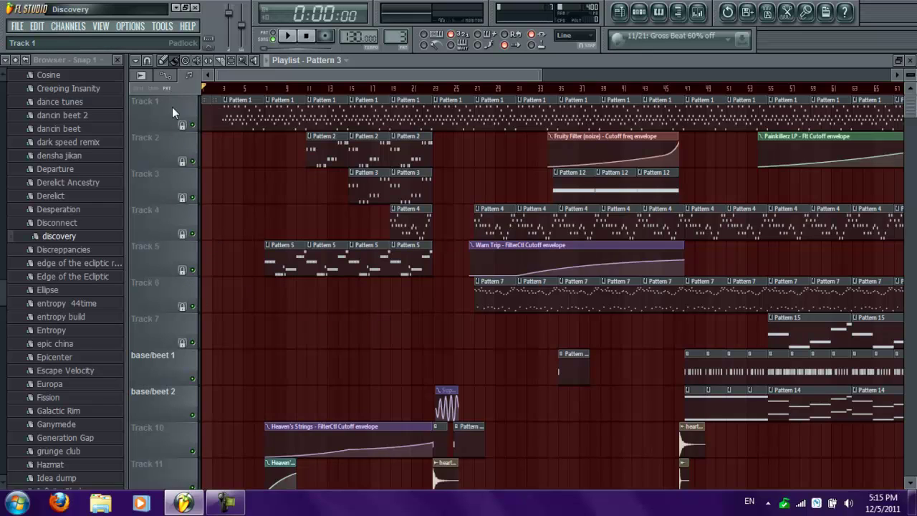
click(692, 152)
drag(706, 146, 706, 181)
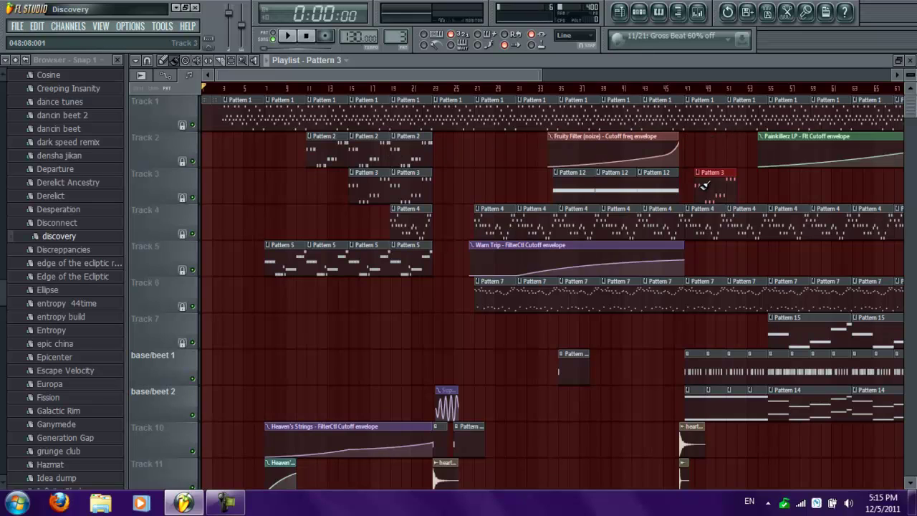
right_click(719, 183)
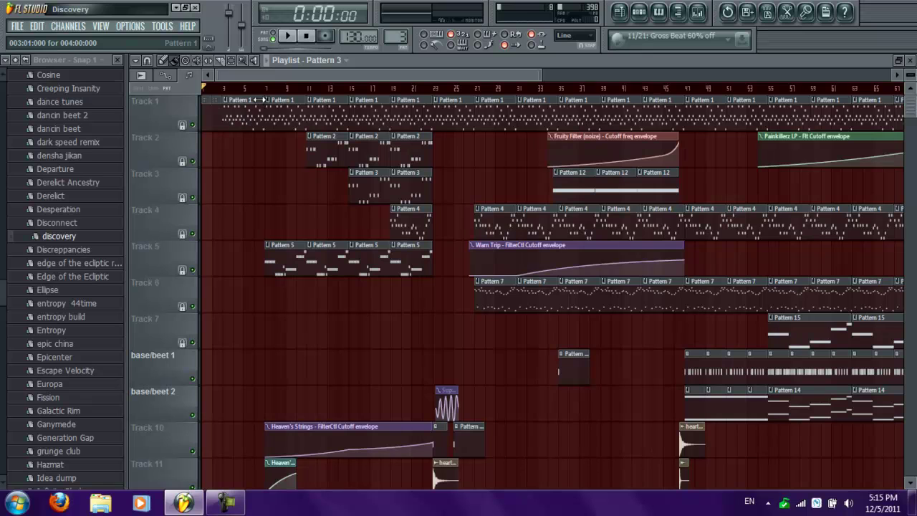
Step: Open the channel settings of Track 11's heartbeat clip, place its waveform as a new clip near bar 8 on Track 13 and delete that clip
scroll(394, 226, down, 7)
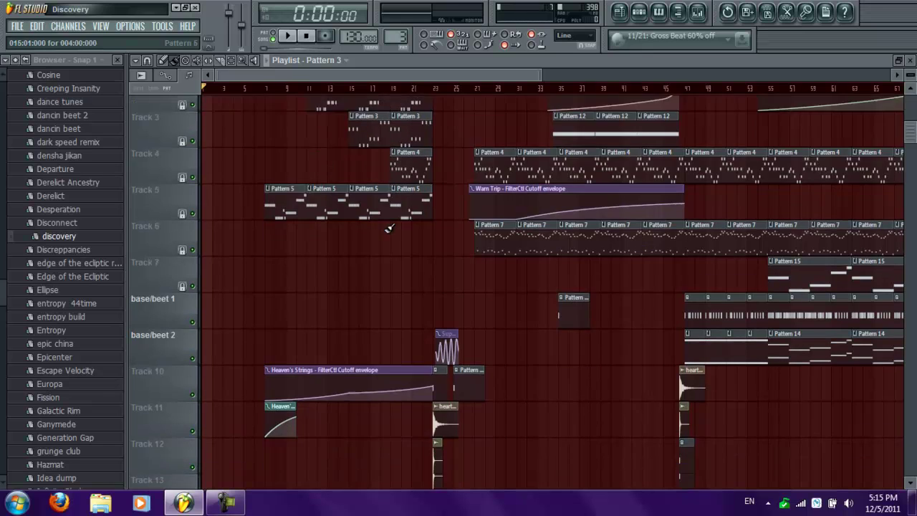
scroll(394, 230, up, 7)
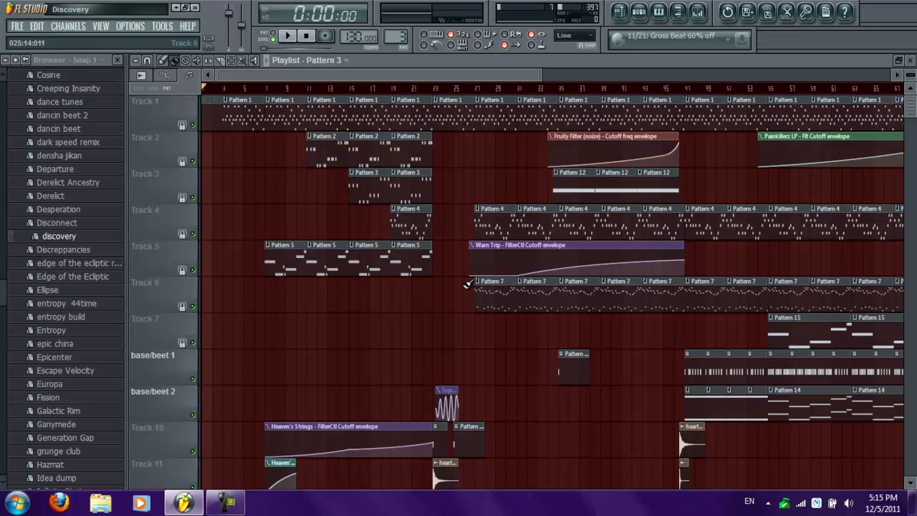
scroll(466, 283, down, 6)
scroll(467, 283, down, 1)
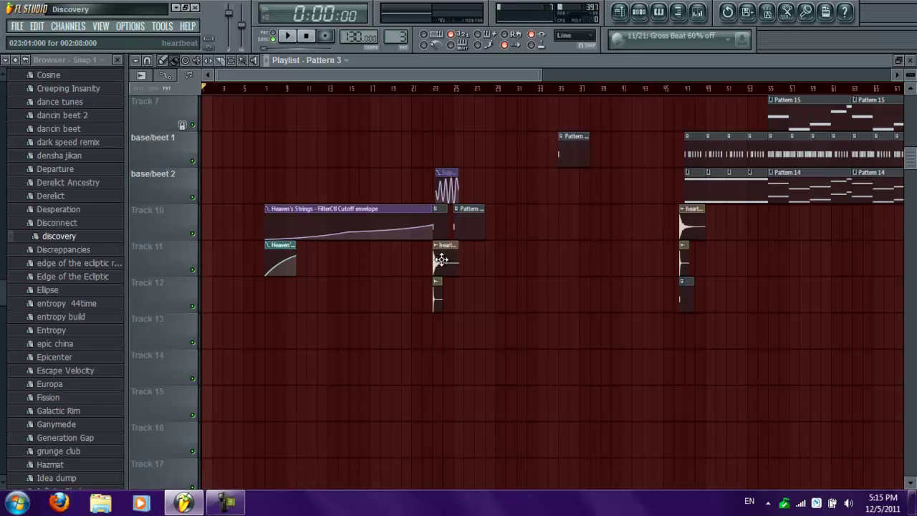
double_click(440, 260)
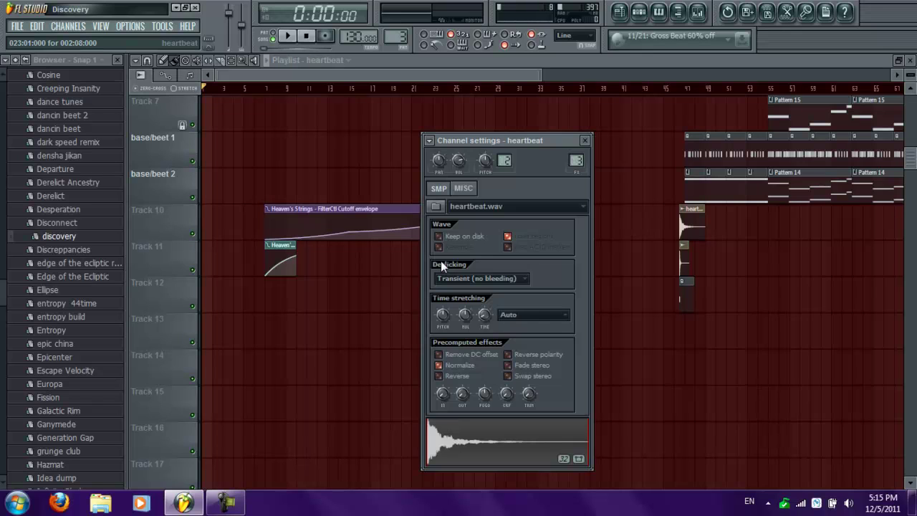
drag(423, 431, 278, 346)
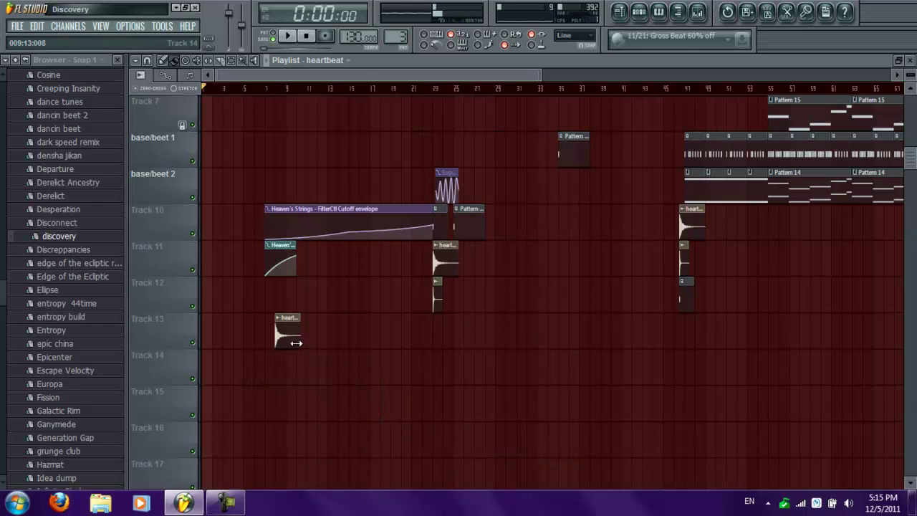
right_click(288, 334)
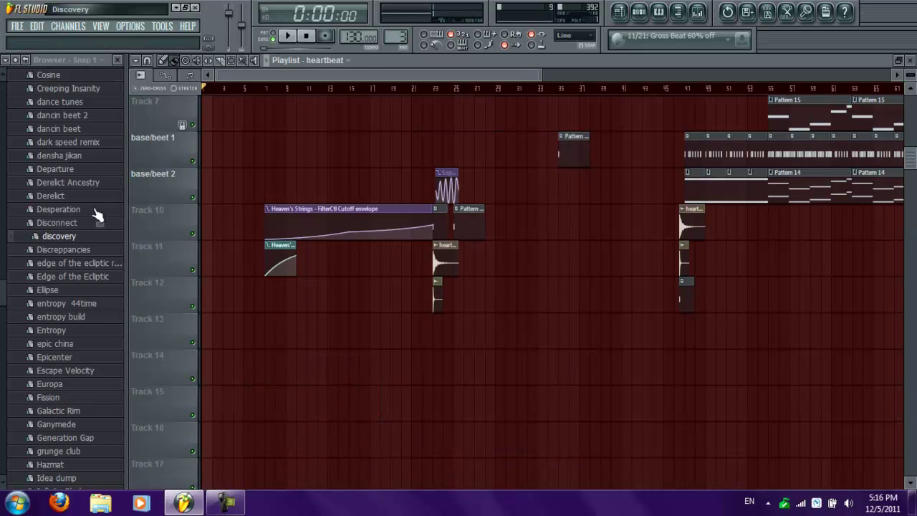
Step: Bring the energy_2 sample from the browser onto Track 13 at bar 9 and delete the placed clip
drag(2, 292, 3, 215)
mouse_move(67, 159)
mouse_down()
mouse_move(260, 349)
mouse_move(291, 344)
mouse_up()
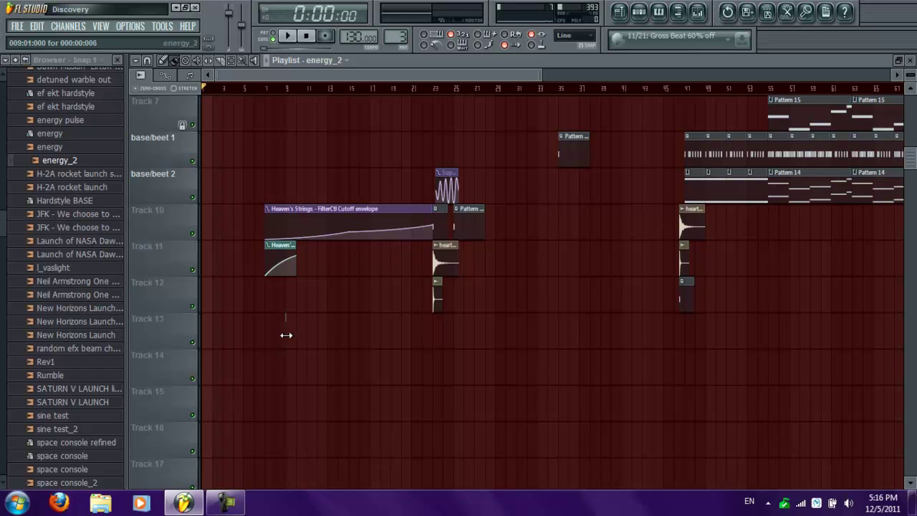
right_click(286, 334)
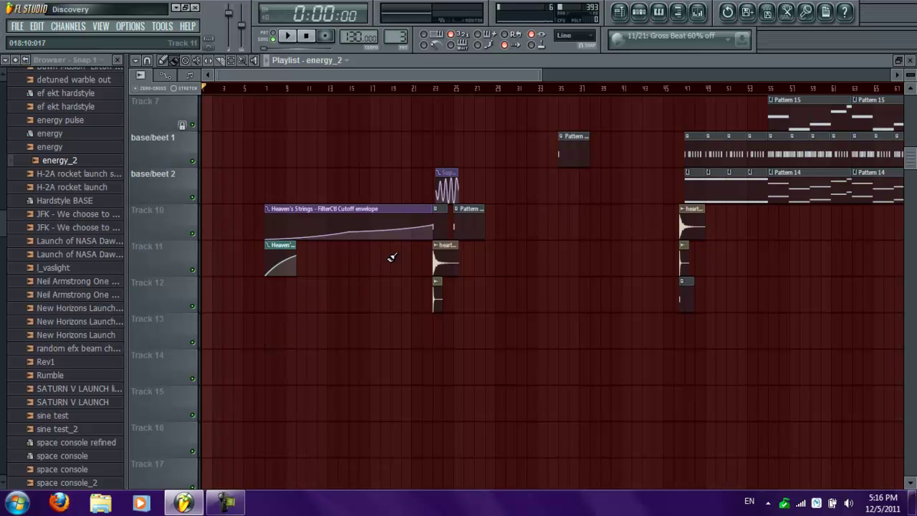
Step: Examine the playlist's automation clips, especially the Heaven's Strings - FilterCtl Cutoff envelope on Track 10
scroll(391, 258, up, 6)
scroll(389, 262, down, 2)
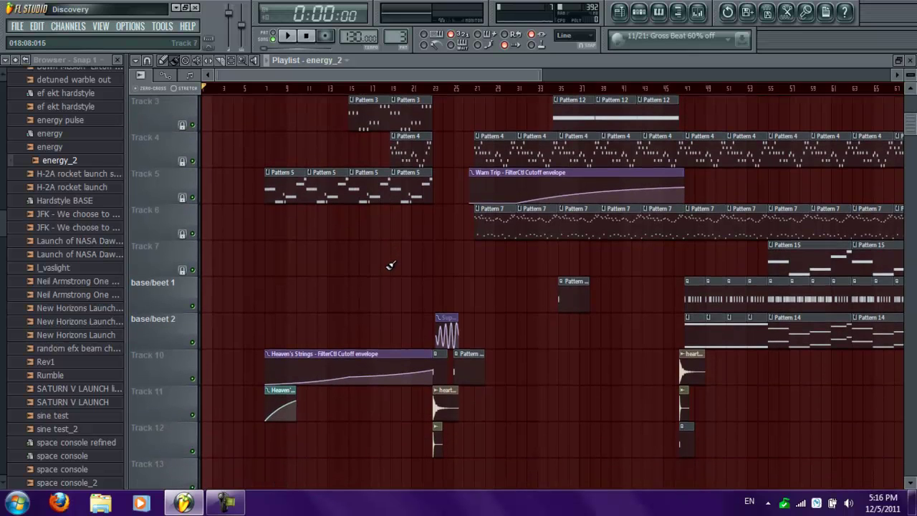
scroll(445, 406, up, 2)
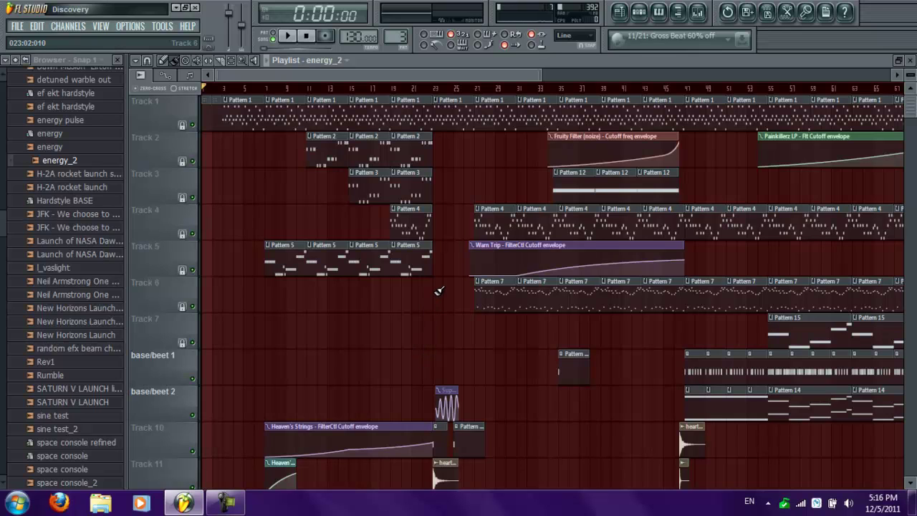
scroll(442, 290, down, 1)
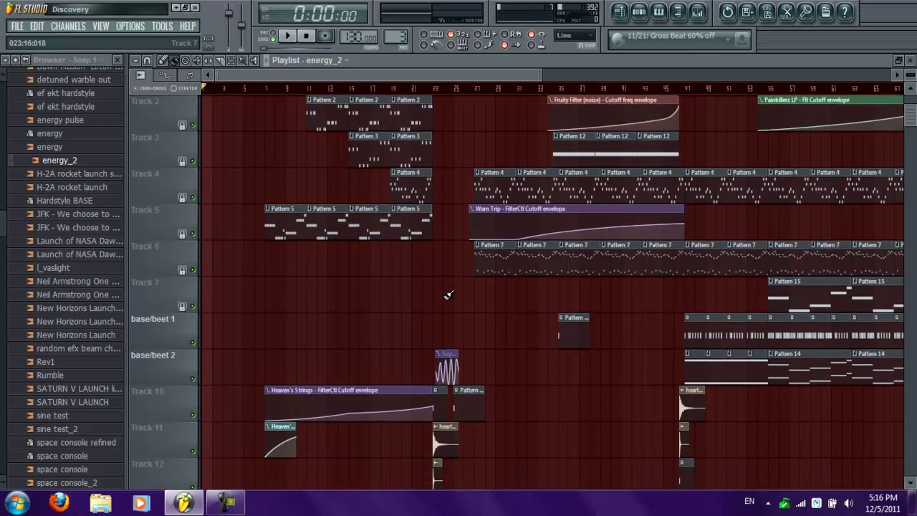
scroll(448, 295, up, 1)
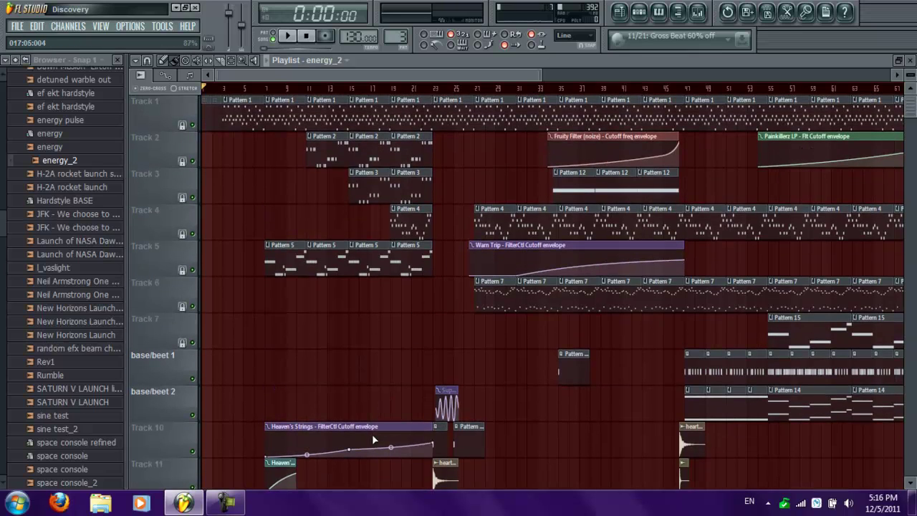
scroll(372, 438, down, 3)
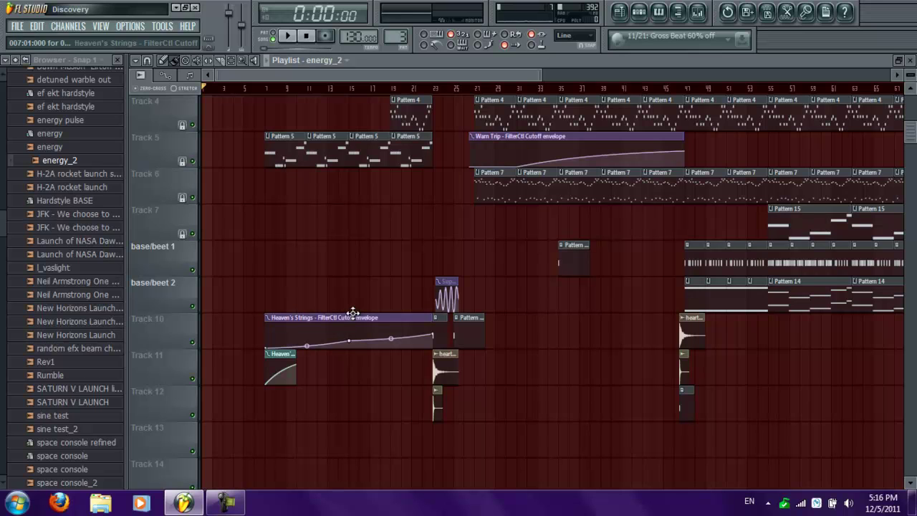
scroll(373, 258, up, 3)
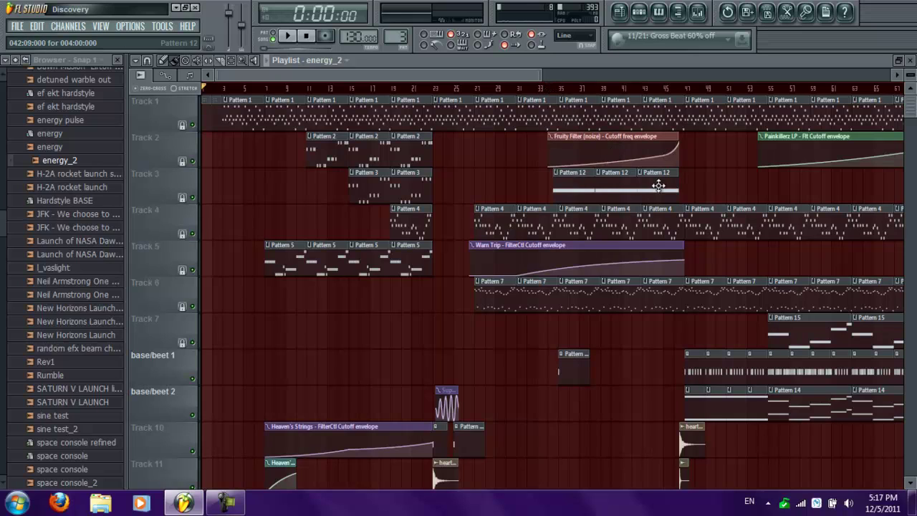
Step: Play the full arrangement from bar 34, where the Fruity Filter (noize) cutoff envelope begins, and stop playback
click(546, 91)
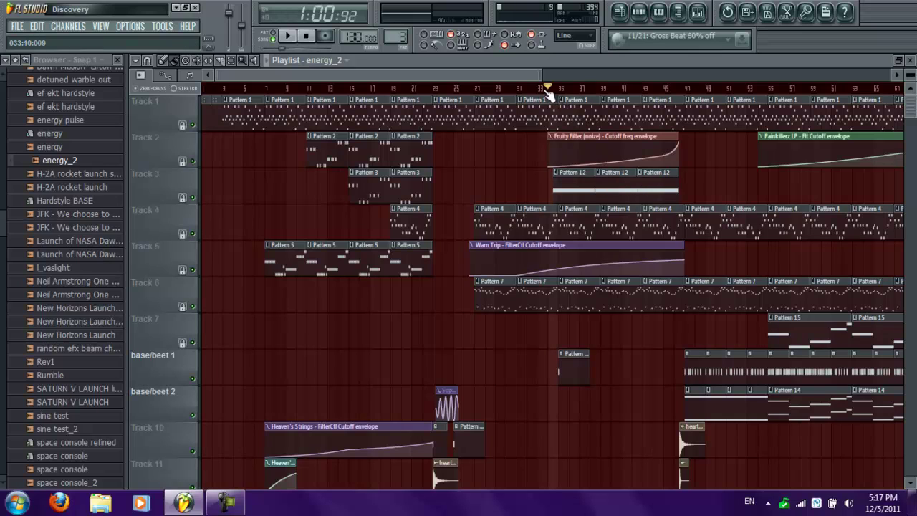
key(space)
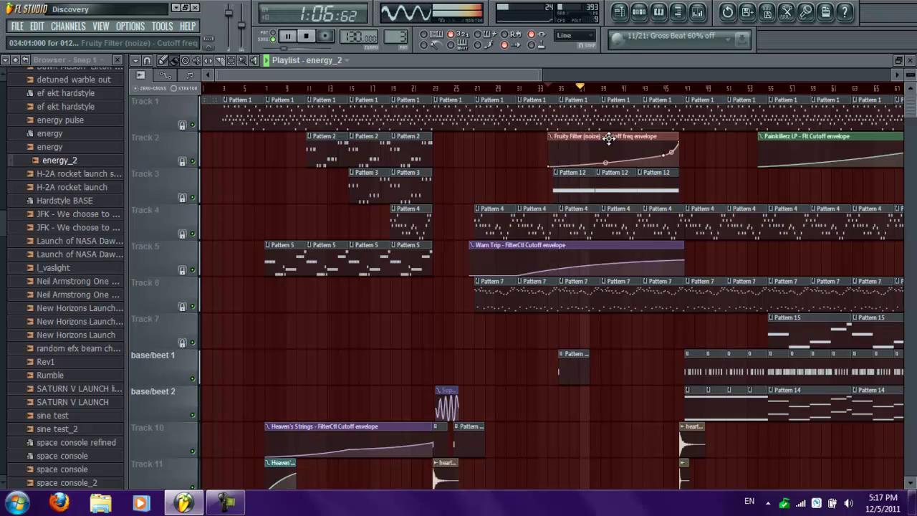
key(space)
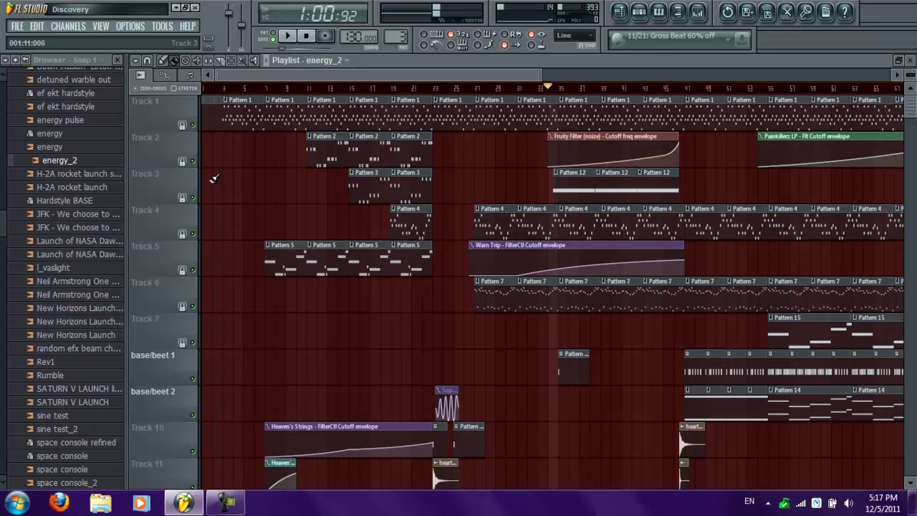
Step: Solo Track 2, enable Track 3 alongside it, and listen to the Fruity Filter (noize) cutoff sweep from bar 34
right_click(193, 161)
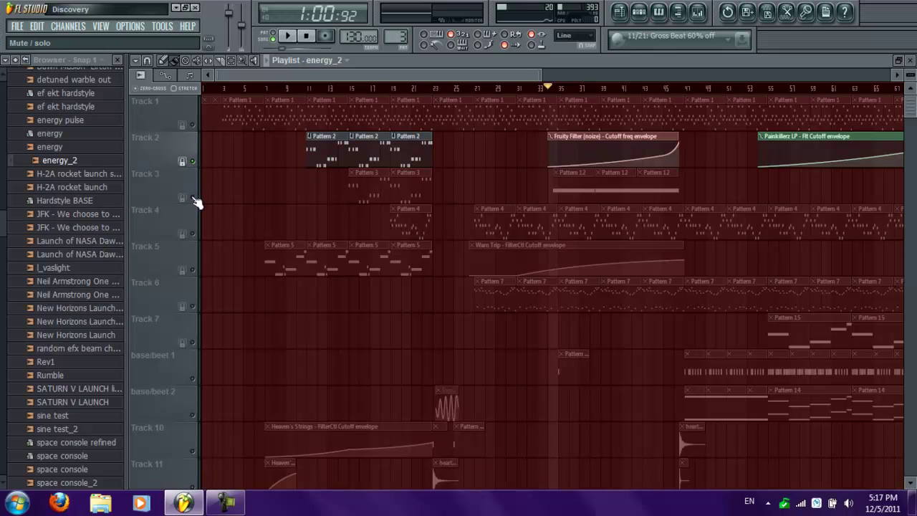
click(193, 197)
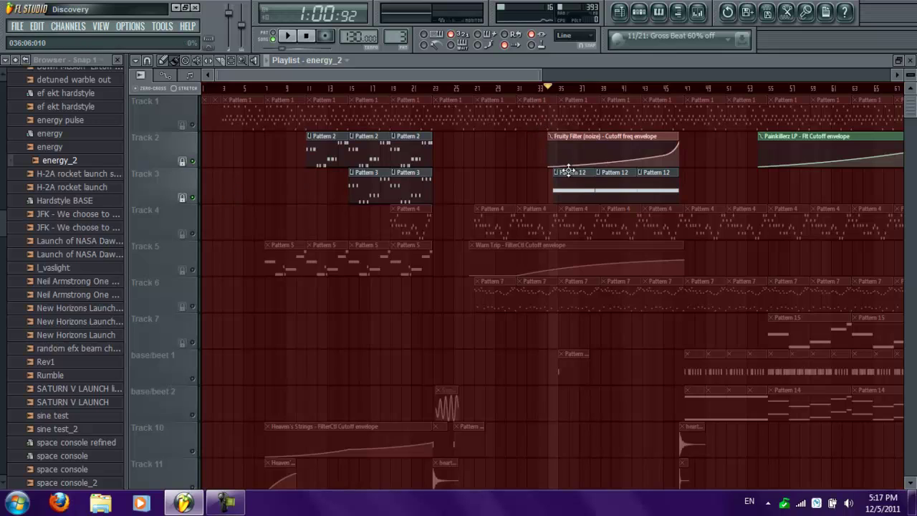
key(space)
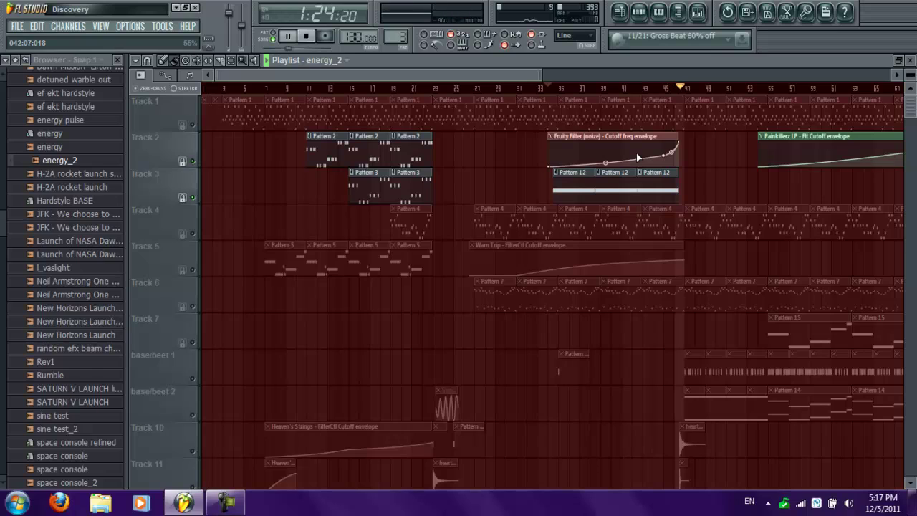
key(space)
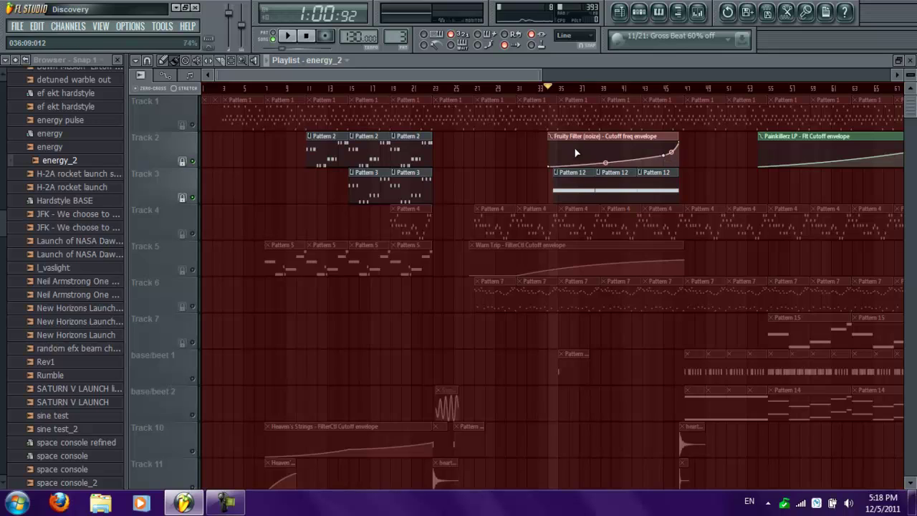
Step: Add a raised point early in the Fruity Filter (noize) cutoff envelope, listen to the change and undo the added point
drag(605, 163, 606, 150)
key(space)
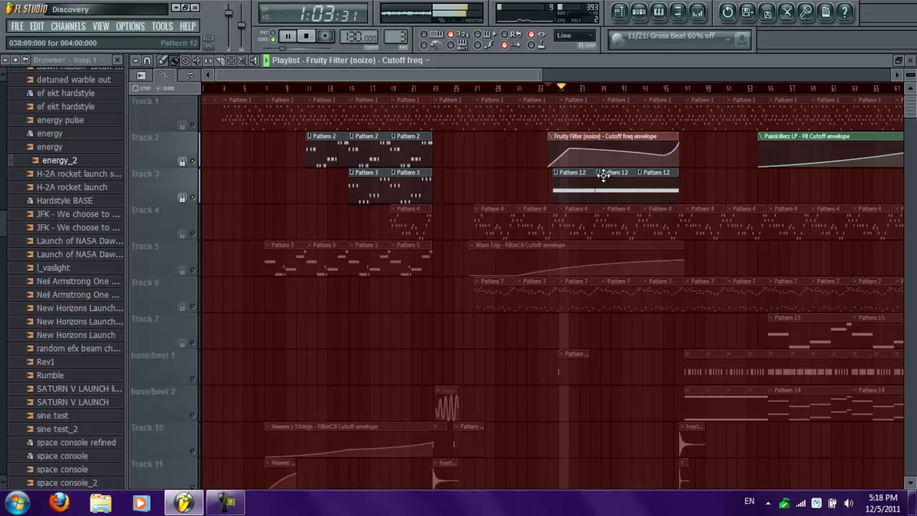
key(space)
key(ctrl+z)
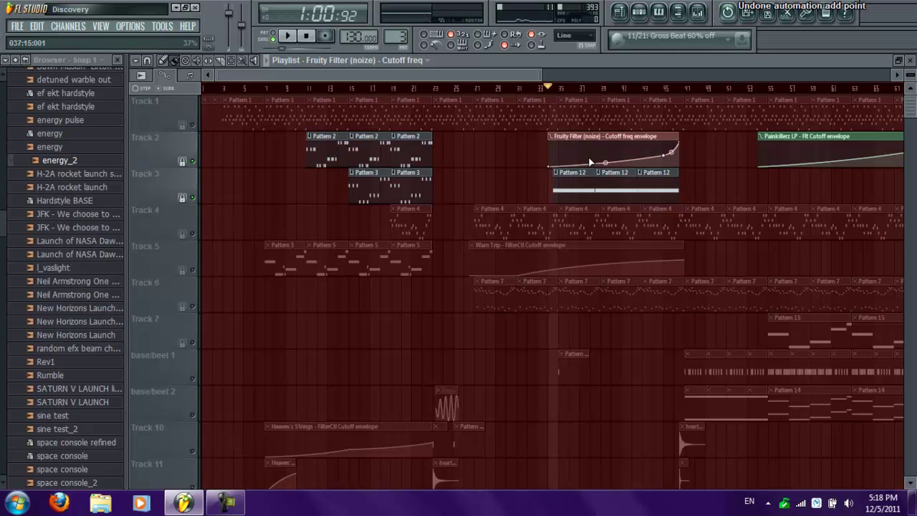
Step: Turn off the solo so all tracks are enabled and return the playback position to the song's start
right_click(192, 162)
right_click(192, 161)
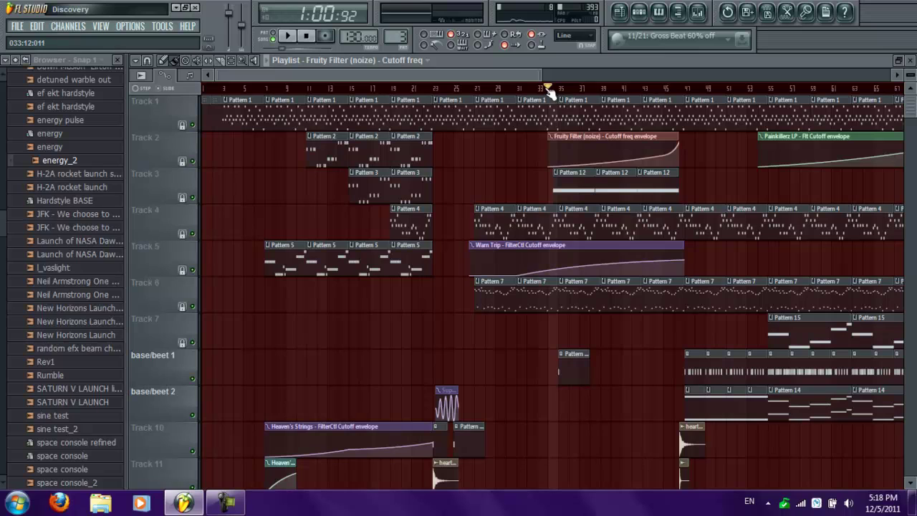
drag(550, 88, 195, 93)
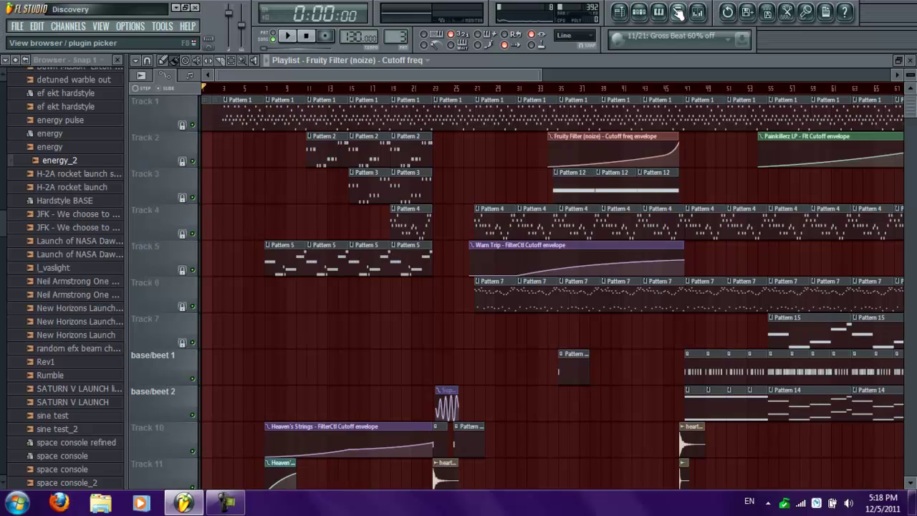
Step: Open the step sequencer, set its channel filter to All, look through the channels and select Pattern 6
click(638, 13)
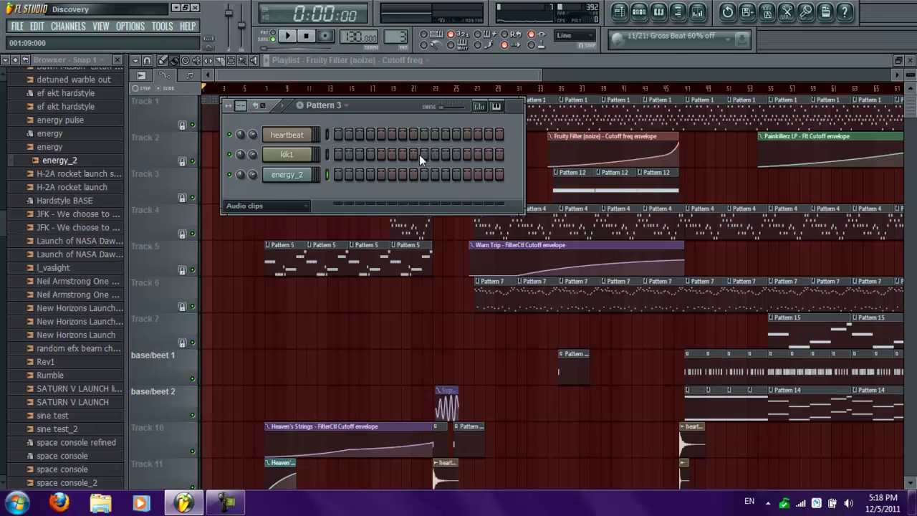
click(302, 206)
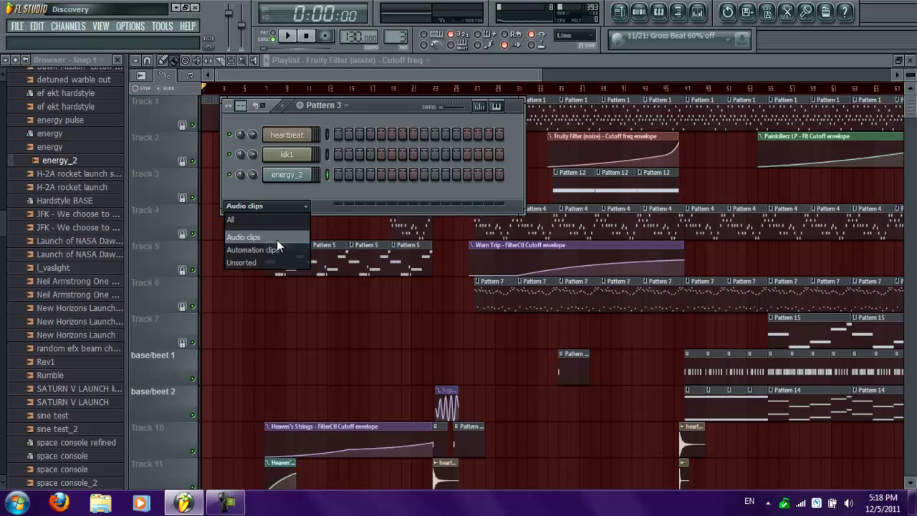
click(271, 218)
scroll(362, 204, down, 6)
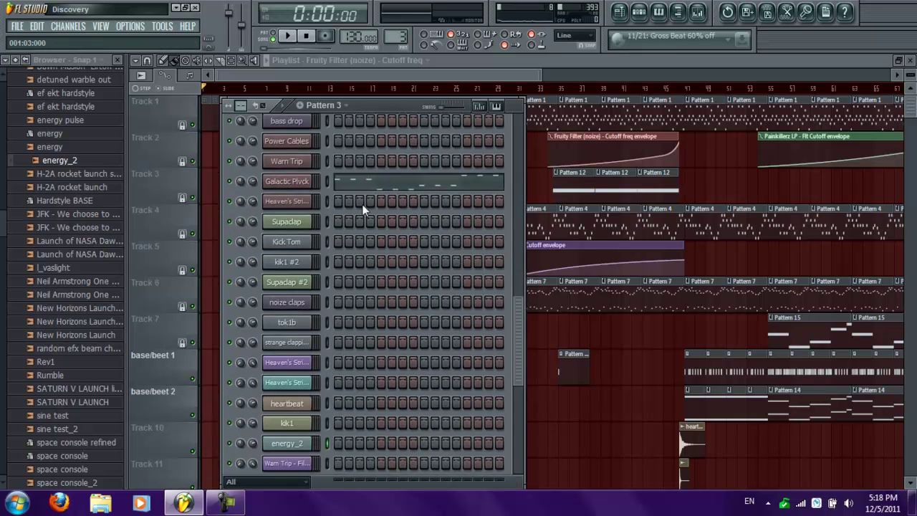
scroll(366, 216, up, 6)
scroll(297, 290, down, 8)
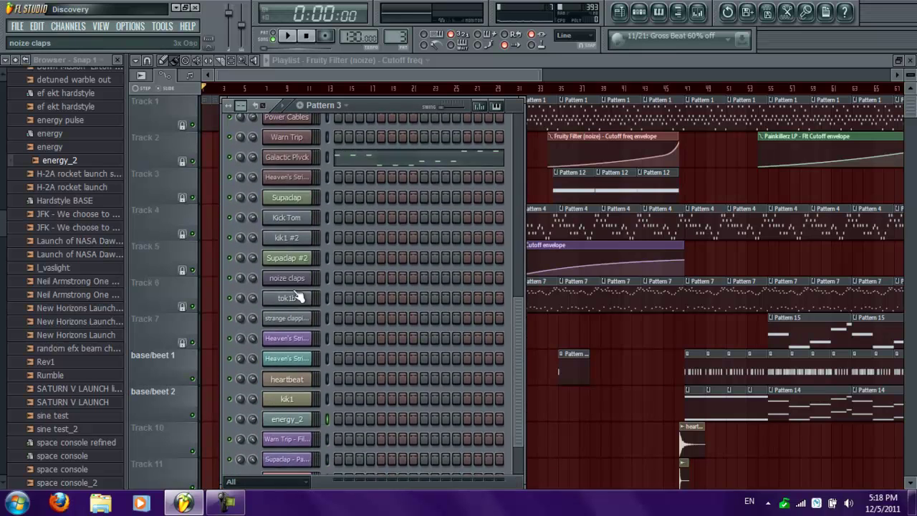
scroll(304, 287, up, 8)
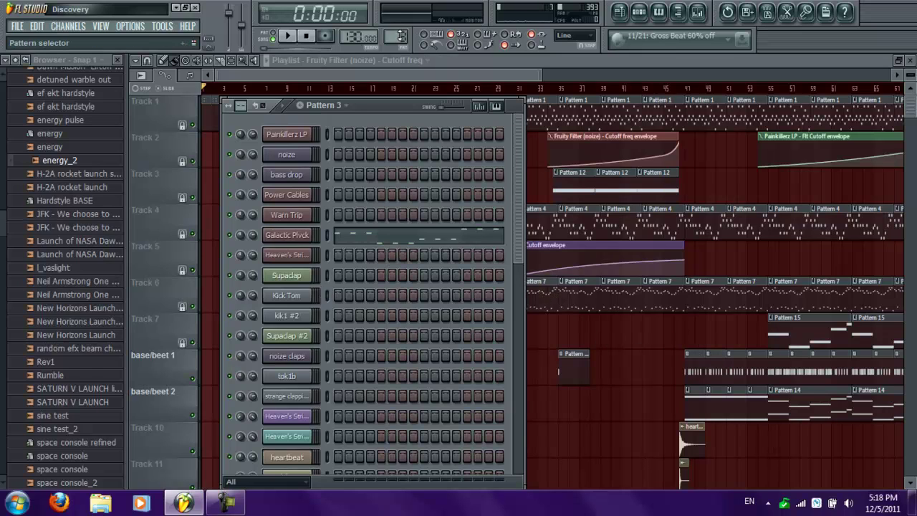
scroll(399, 35, up, 3)
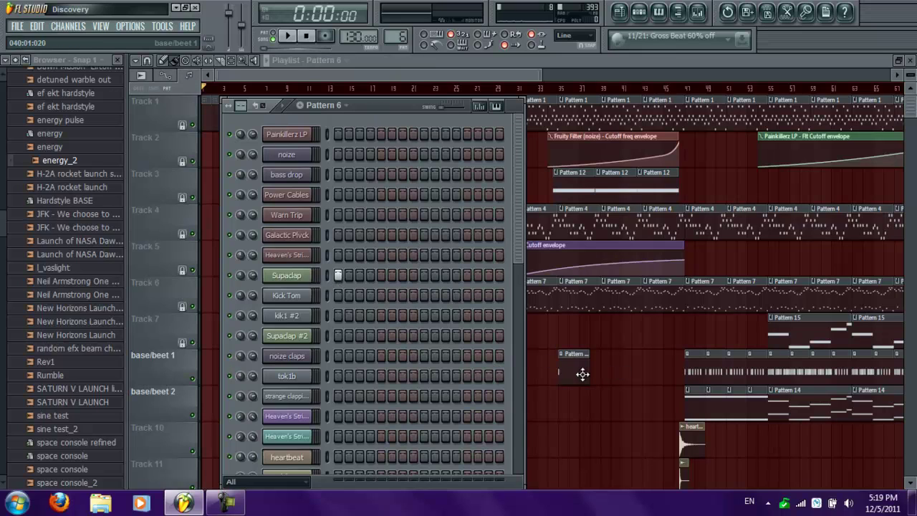
Step: Compare Patterns 7 and 8 in the step sequencer, return to Pattern 7 and go back to the playlist
scroll(399, 35, up, 1)
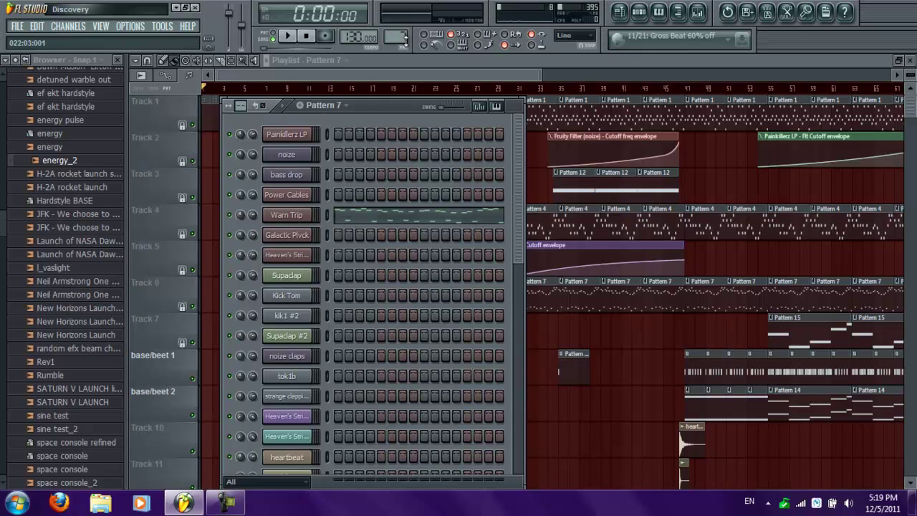
scroll(398, 37, up, 1)
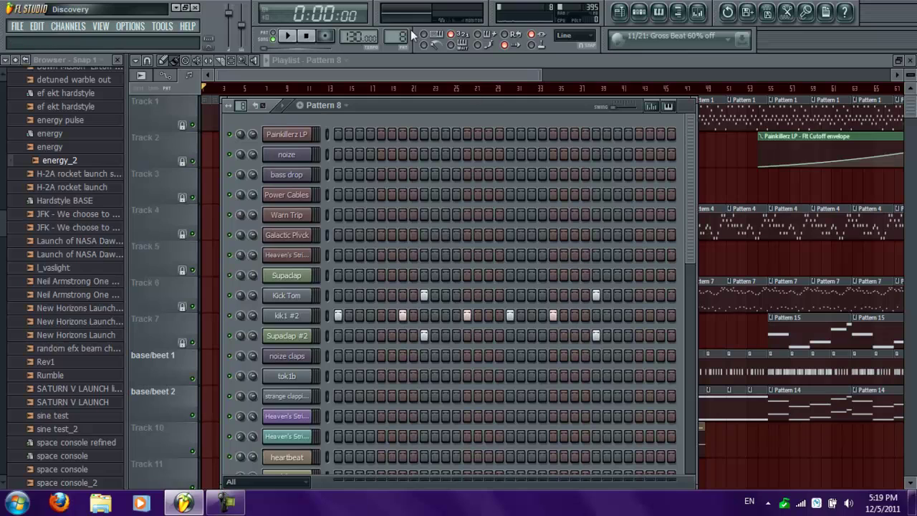
scroll(322, 105, down, 1)
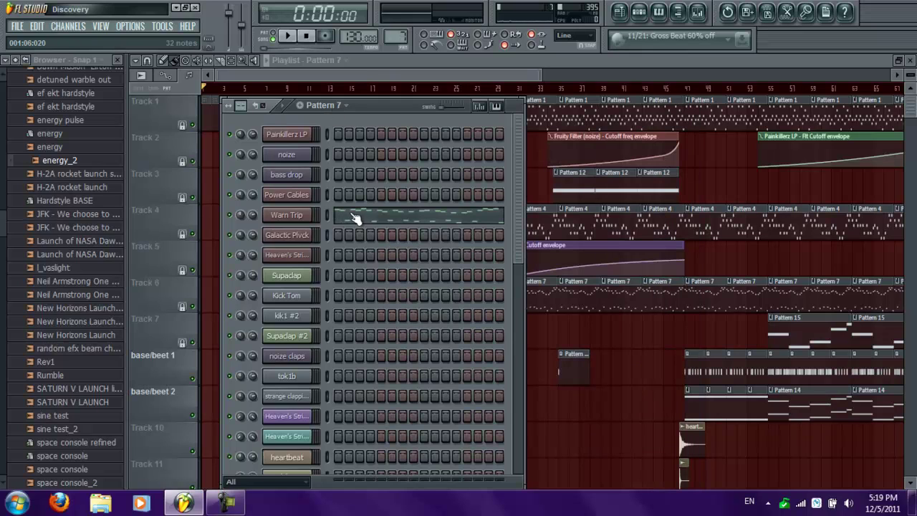
click(482, 56)
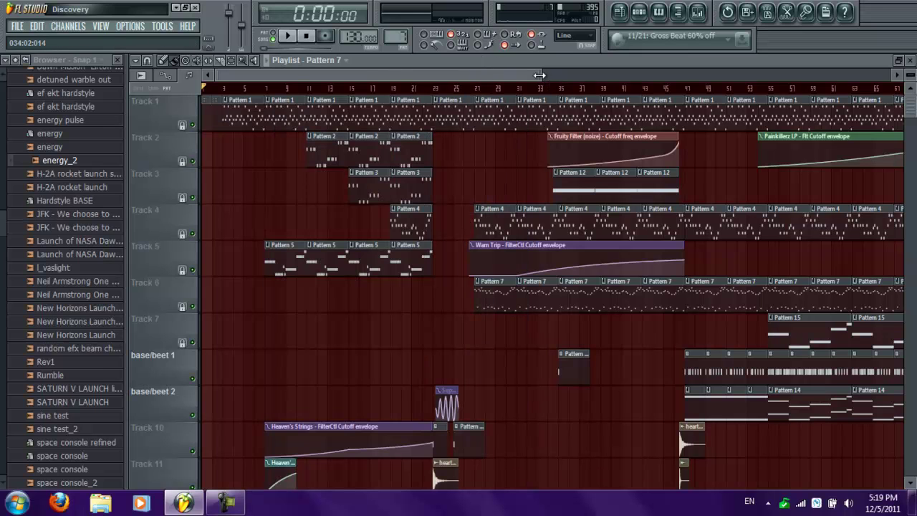
Step: Zoom the playlist out horizontally to fit the whole song and look over the clips on all its tracks
drag(540, 75, 824, 103)
scroll(553, 273, down, 5)
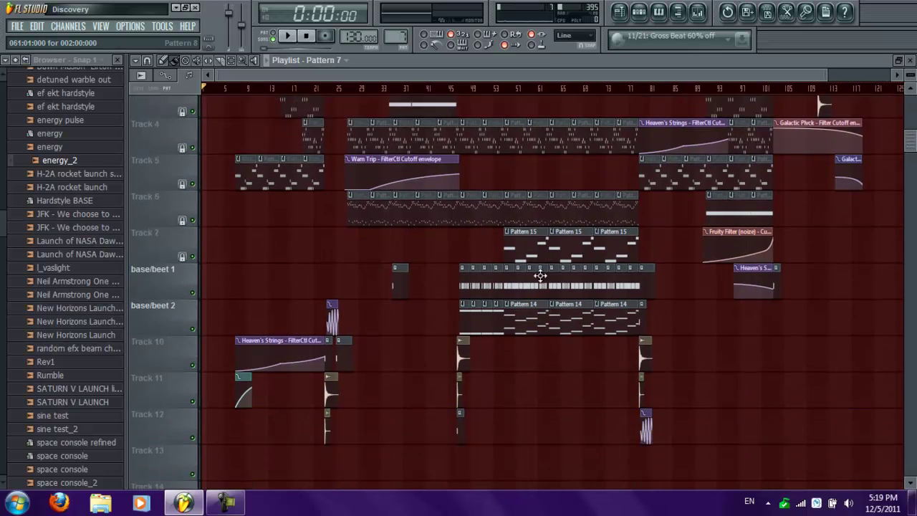
scroll(553, 272, up, 5)
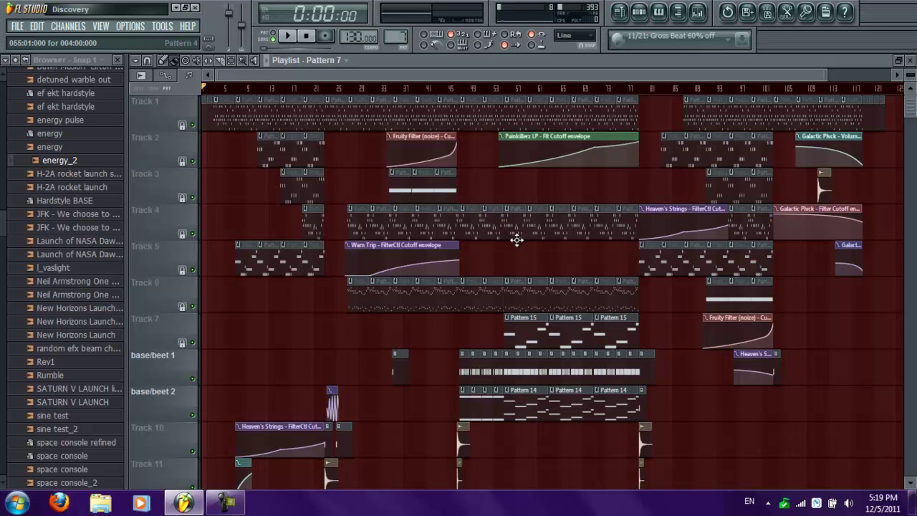
scroll(507, 280, down, 4)
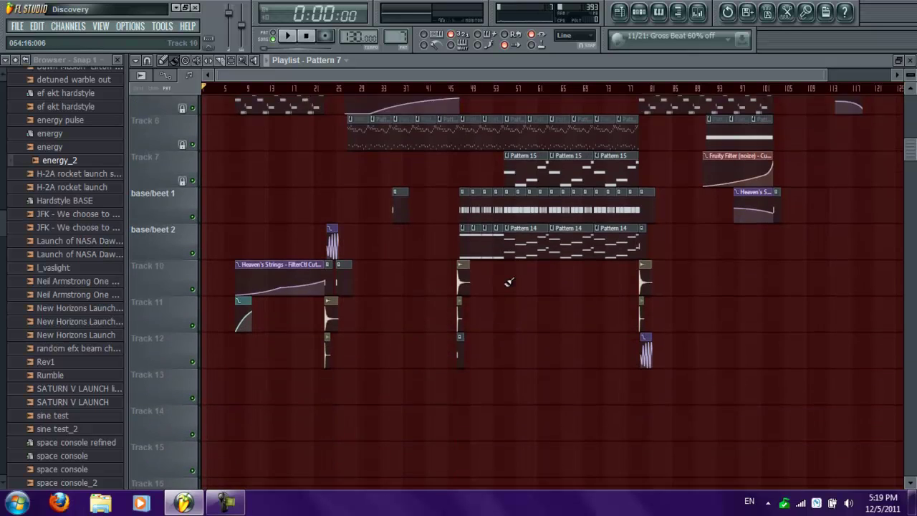
scroll(510, 273, up, 4)
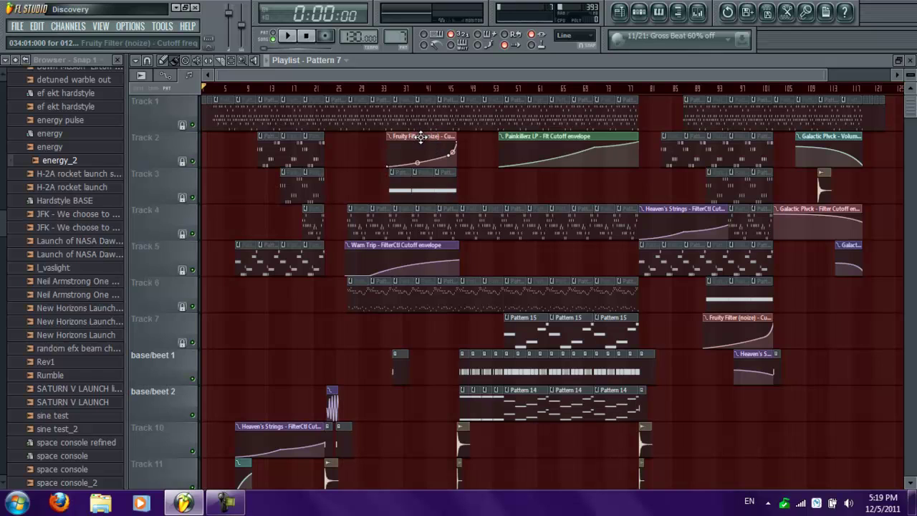
Step: Overlap the Fruity Filter (noize) cutoff clip with Track 3's Pattern 12 clips, switch focus among audio, automation and pattern clips, and return it to Track 2
drag(421, 136, 420, 183)
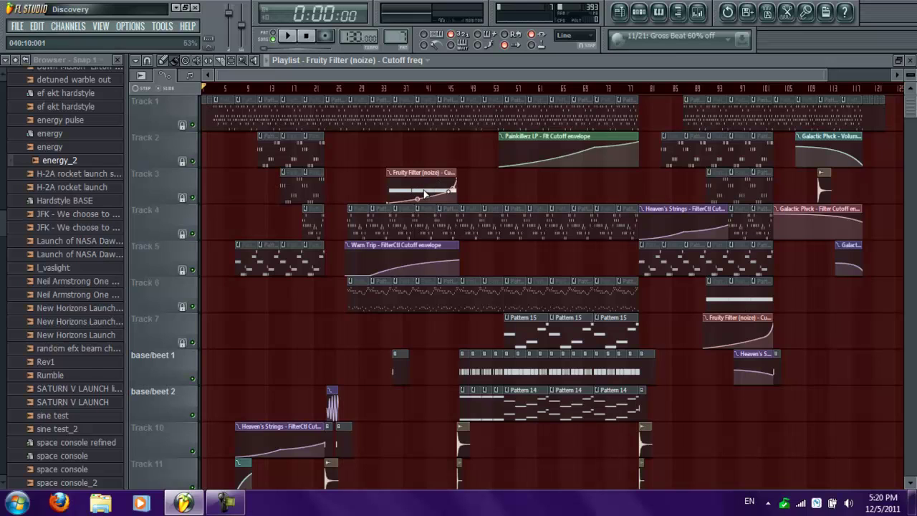
click(143, 77)
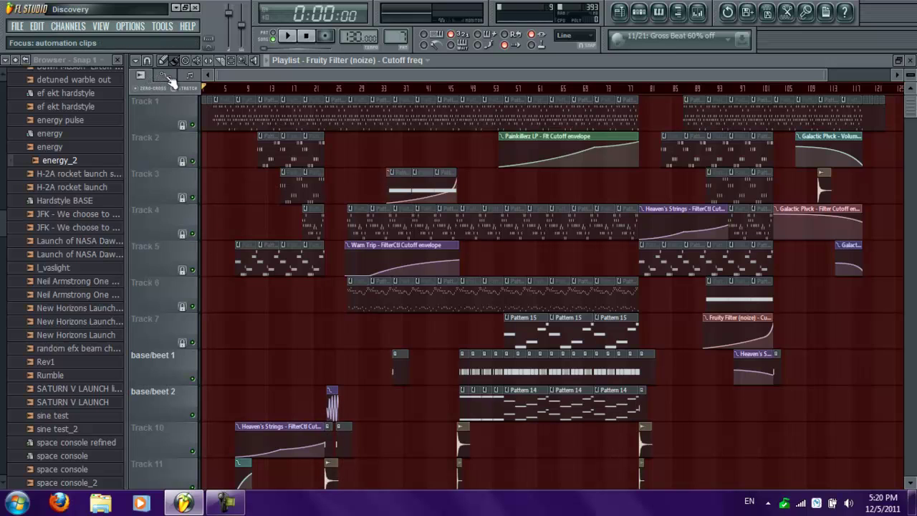
click(171, 78)
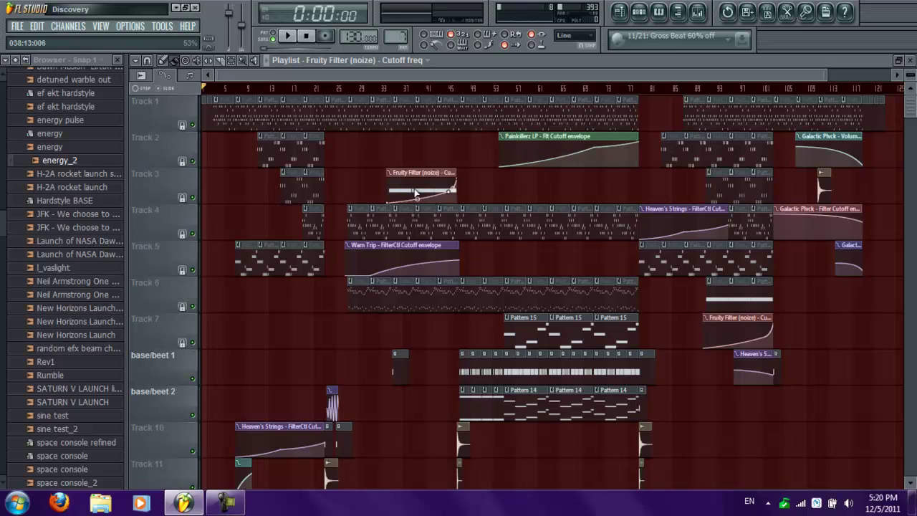
click(189, 78)
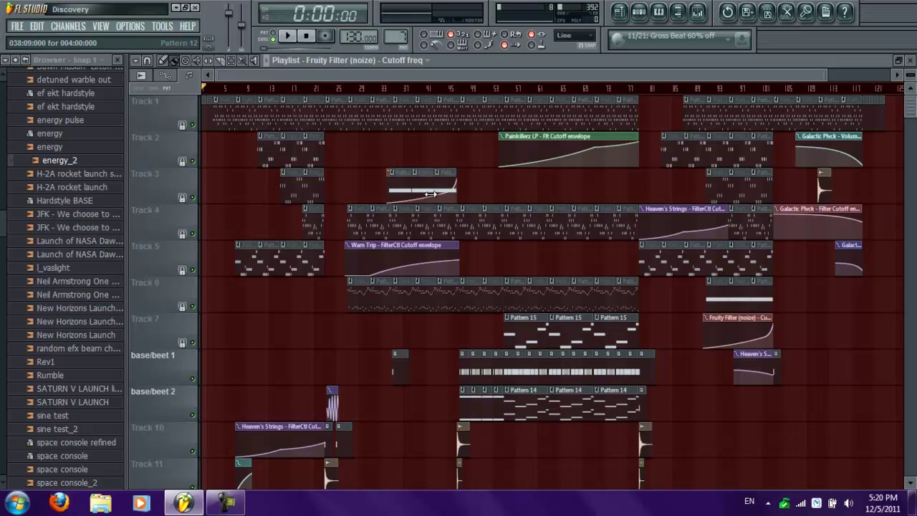
click(165, 75)
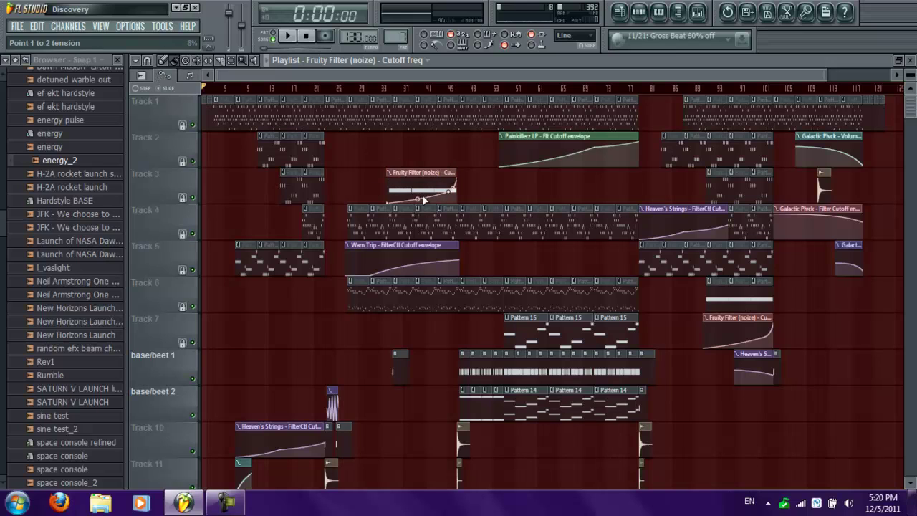
drag(422, 172, 425, 134)
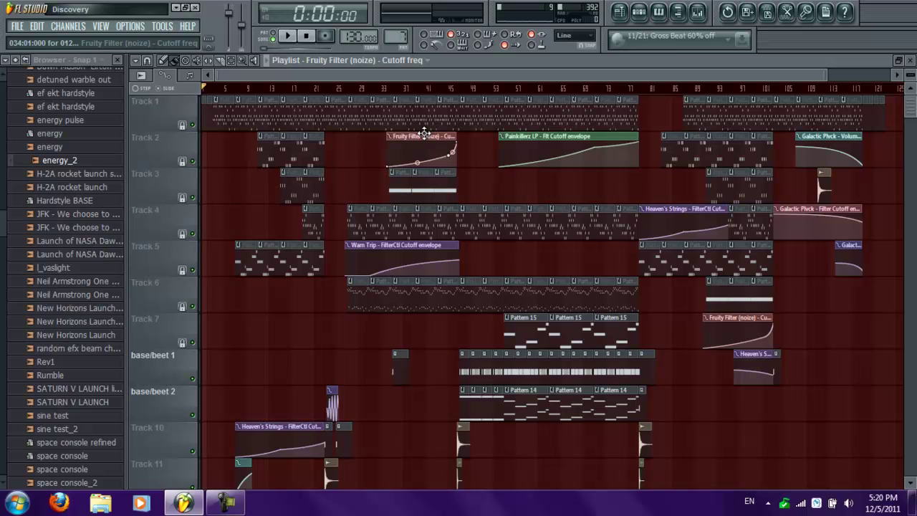
scroll(626, 251, down, 6)
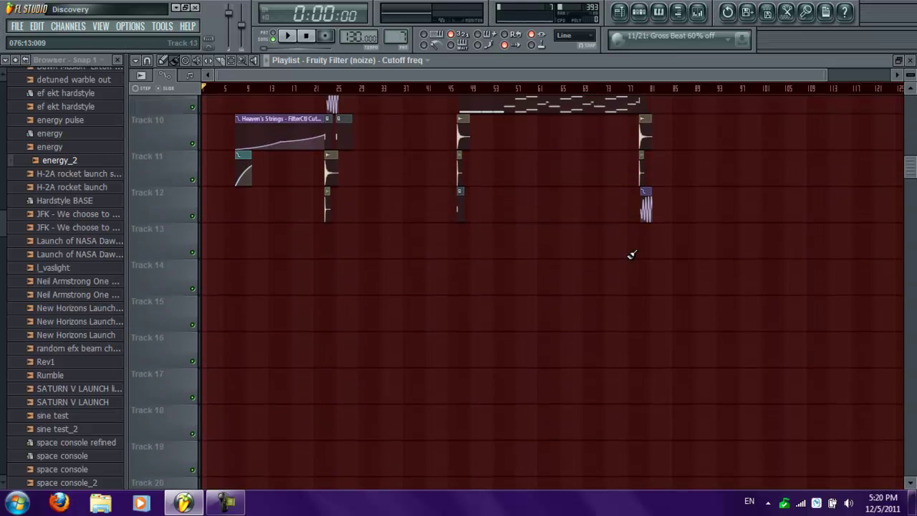
scroll(631, 255, up, 6)
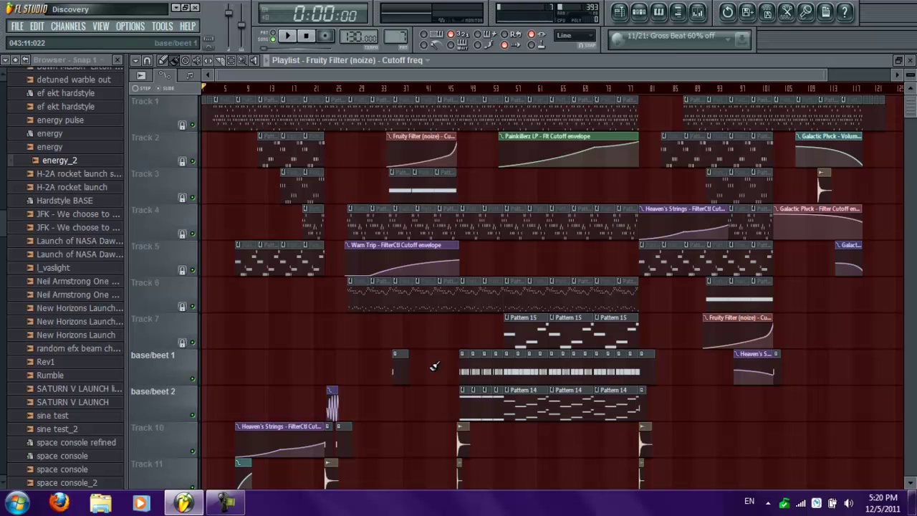
scroll(445, 313, down, 3)
scroll(444, 313, up, 3)
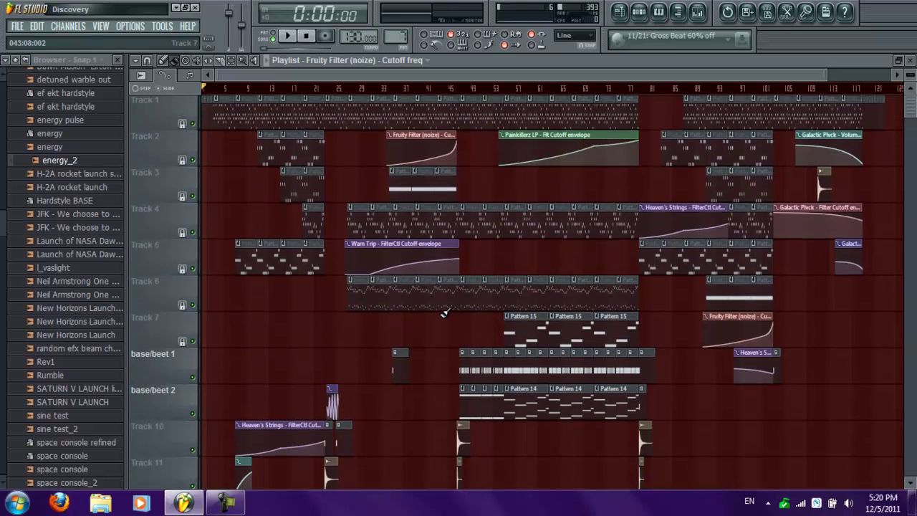